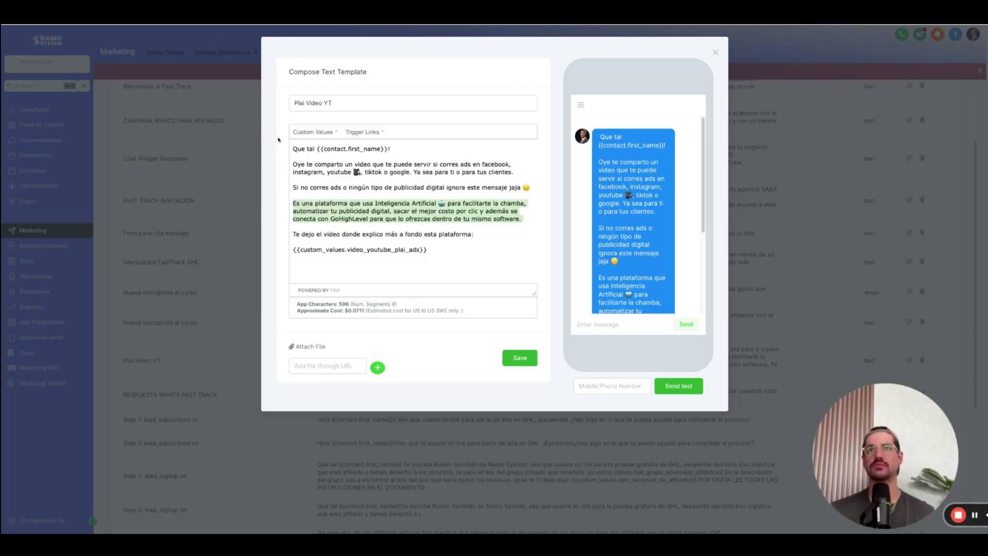
# Select the Plai Video YT SMS template's full message text to review it.
pyautogui.moveTo(431, 251); pyautogui.dragTo(291, 148)
pyautogui.click(460, 251)
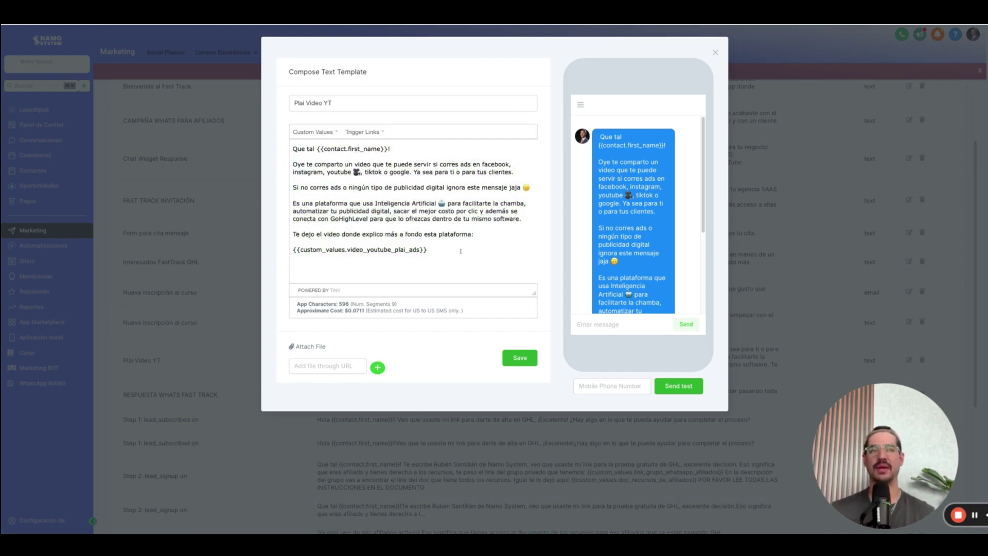
pyautogui.moveTo(449, 253); pyautogui.dragTo(292, 149)
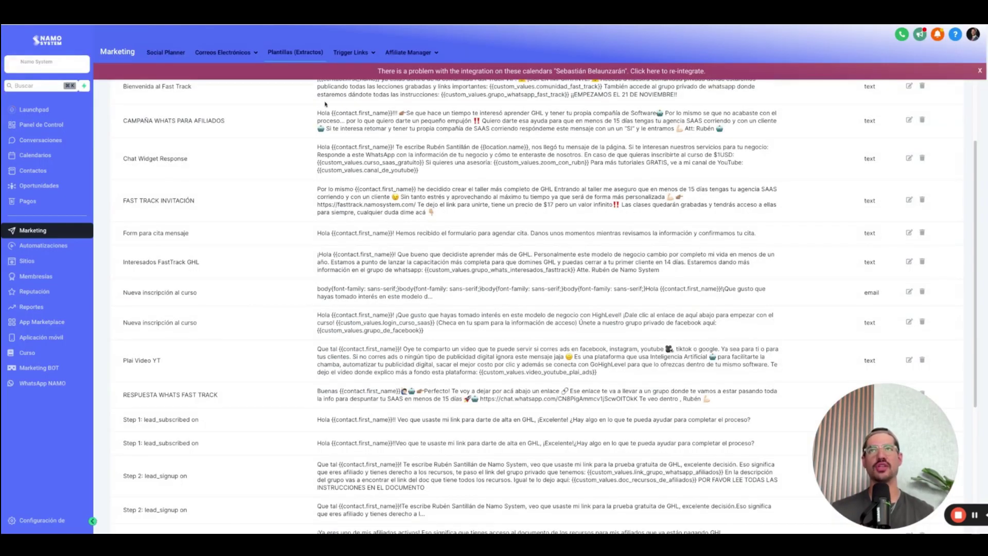
# Scroll through the YT Plai ads email template, then open the Campaña Nuevo Email workflow.
pyautogui.moveTo(216, 62)
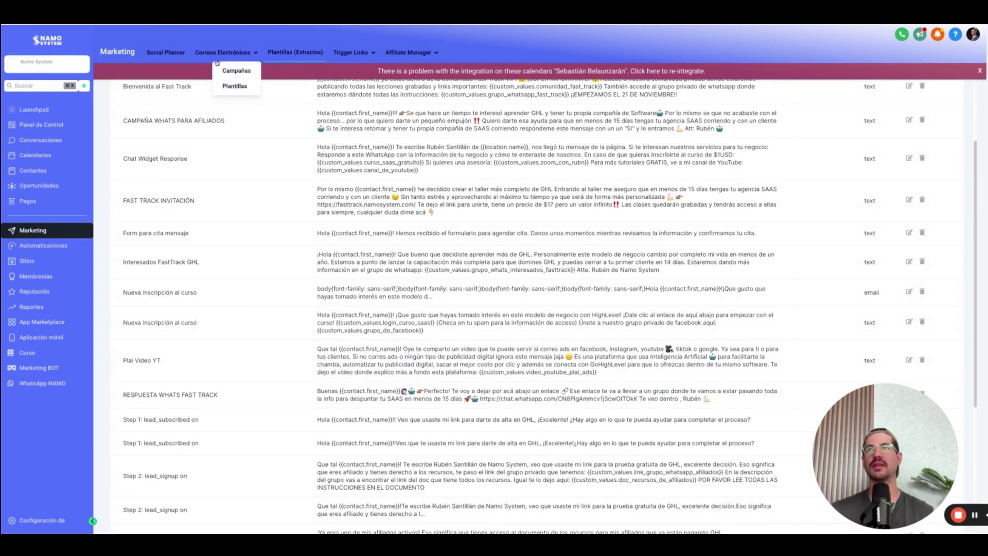
pyautogui.click(233, 86)
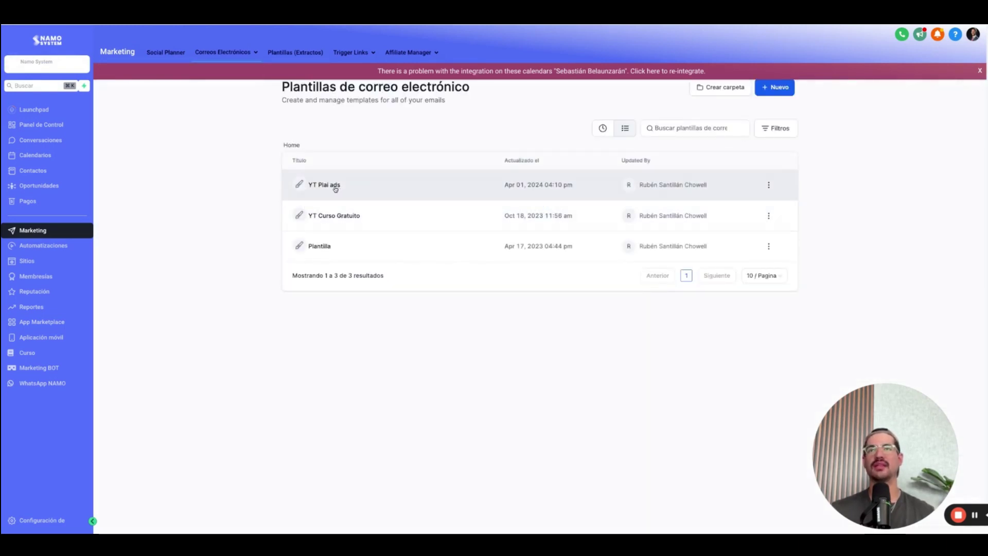
pyautogui.click(471, 177)
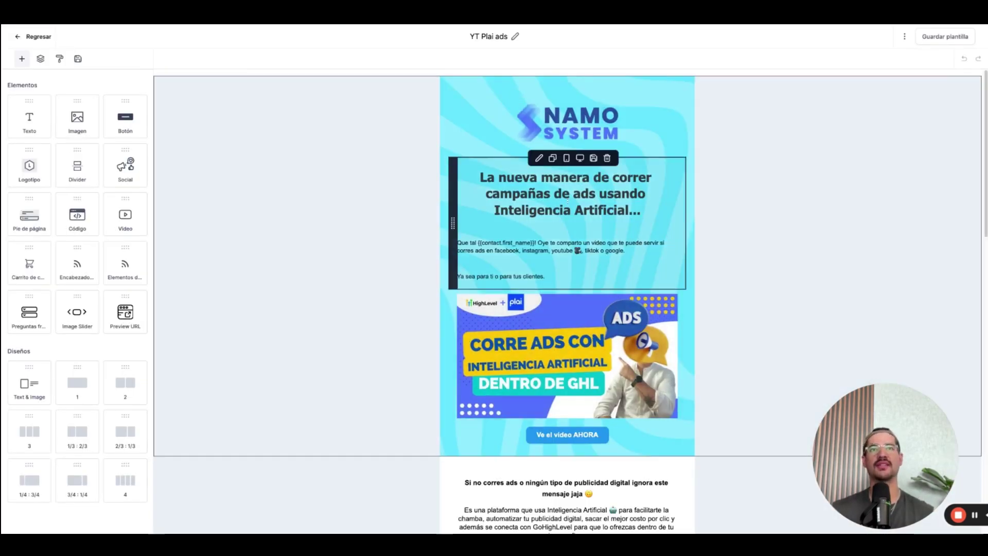
pyautogui.scroll(-3, 568, 199)
pyautogui.scroll(3, 556, 319)
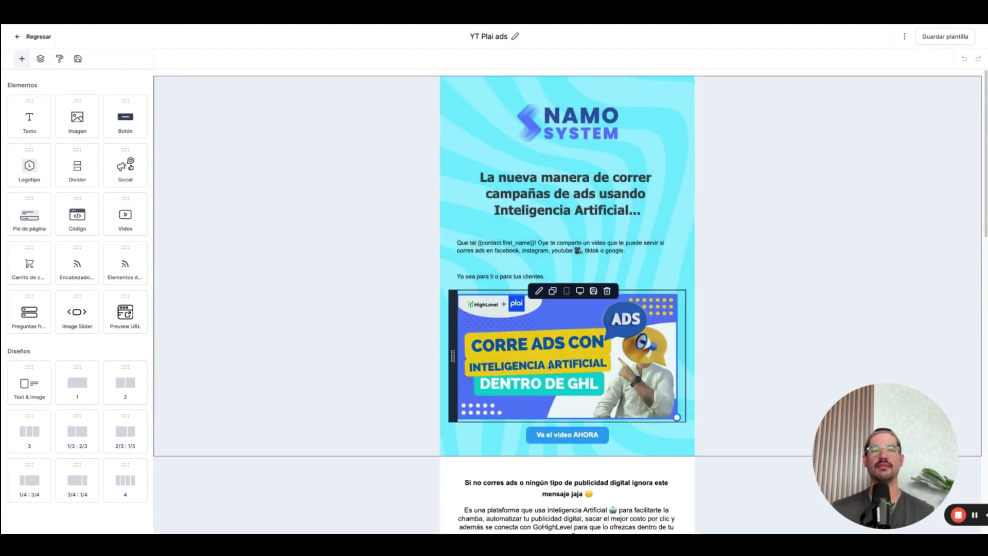
pyautogui.scroll(-10, 550, 366)
pyautogui.scroll(10, 542, 310)
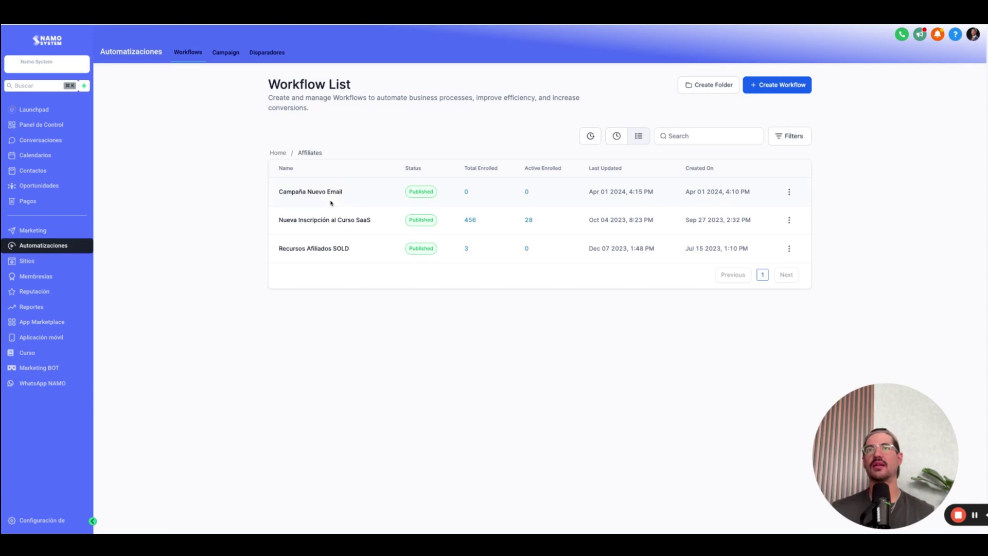
pyautogui.click(330, 195)
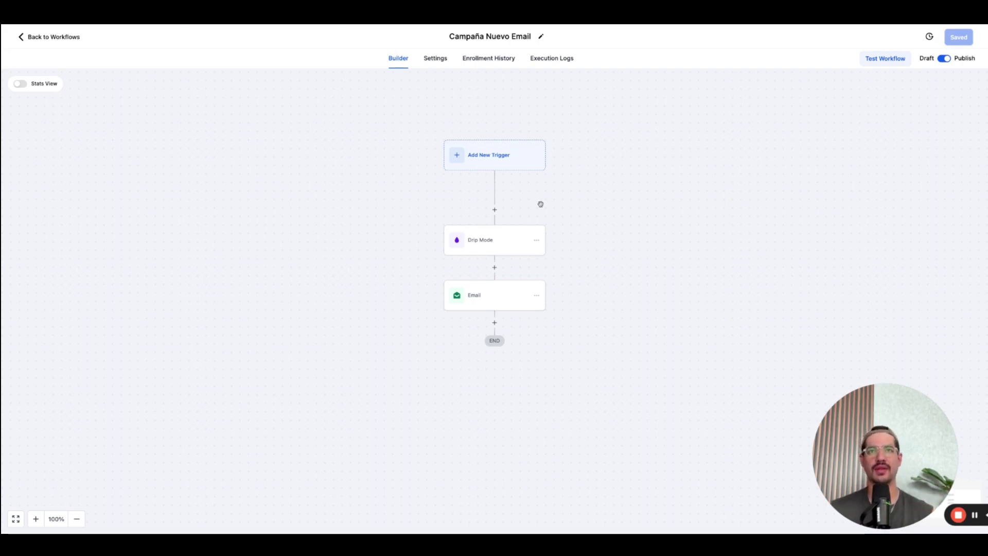
# Review the Drip Mode and Email steps, then add an If / Else after Email.
pyautogui.click(503, 245)
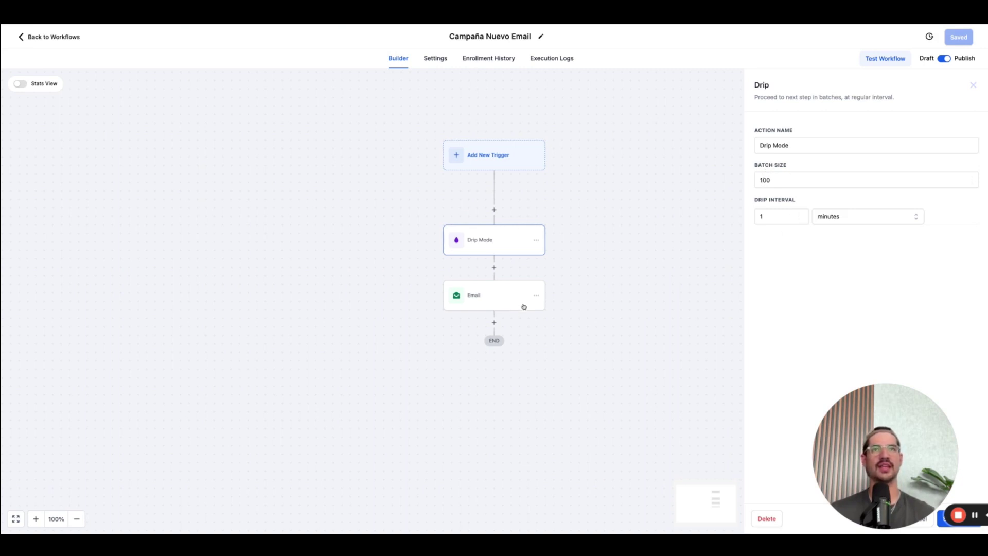
pyautogui.click(492, 306)
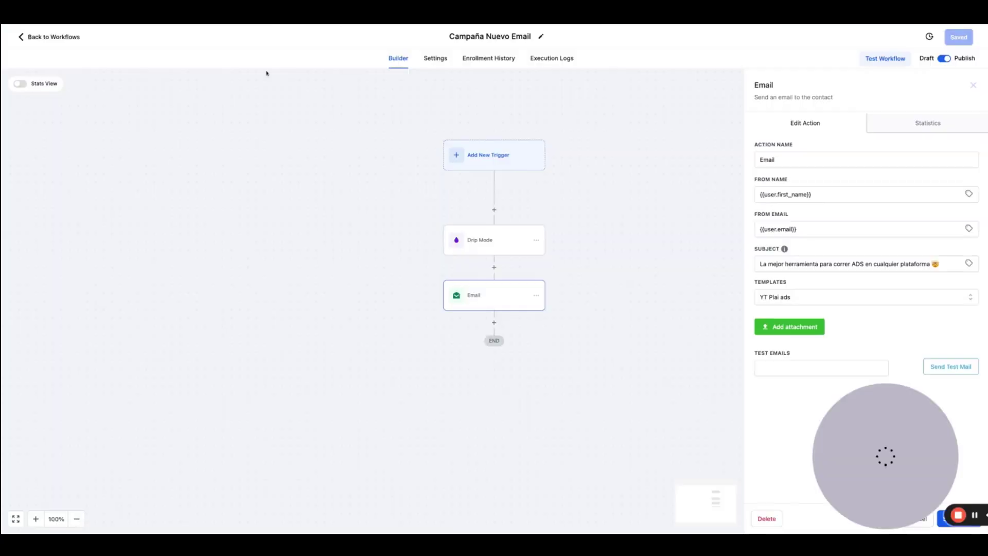
pyautogui.click(494, 323)
pyautogui.scroll(-5, 834, 341)
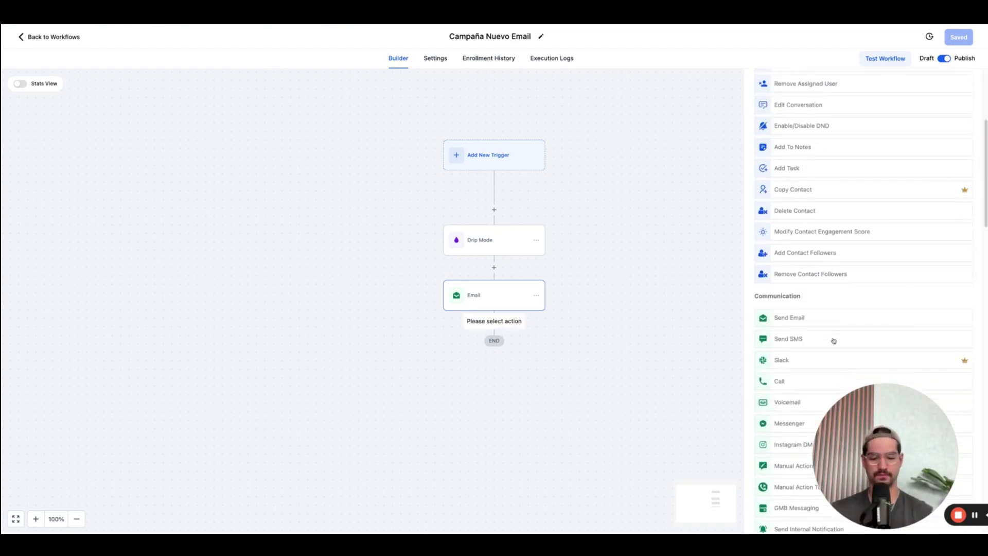
pyautogui.write('If')
pyautogui.click(801, 206)
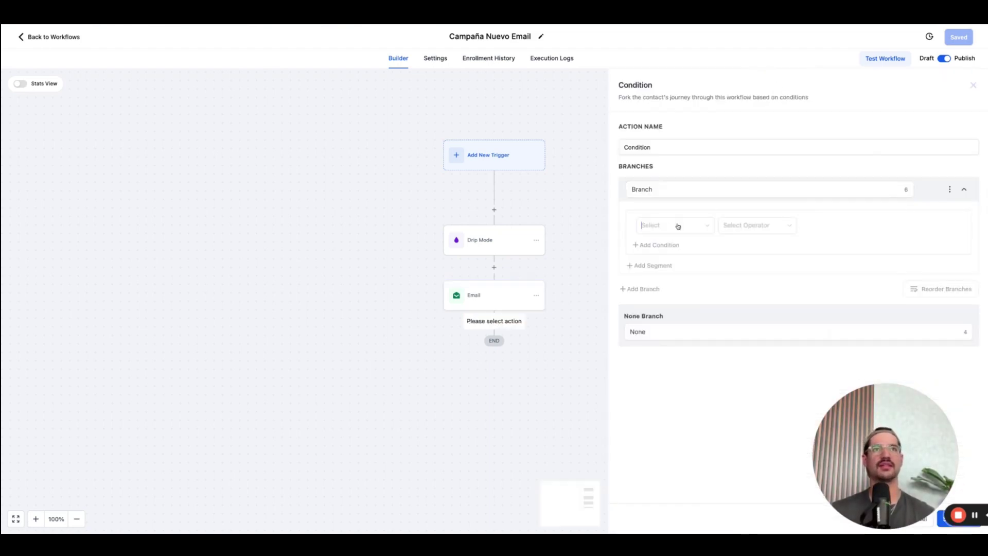
# Set the If / Else condition to Workflow Trigger Is, leaving the value empty.
pyautogui.click(676, 225)
pyautogui.click(684, 278)
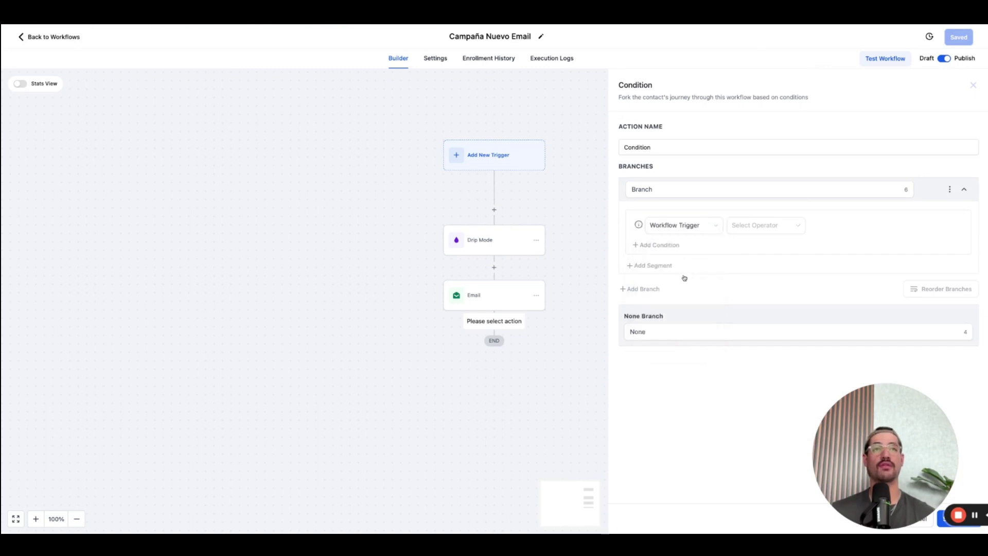
pyautogui.click(765, 235)
pyautogui.click(759, 247)
pyautogui.click(845, 224)
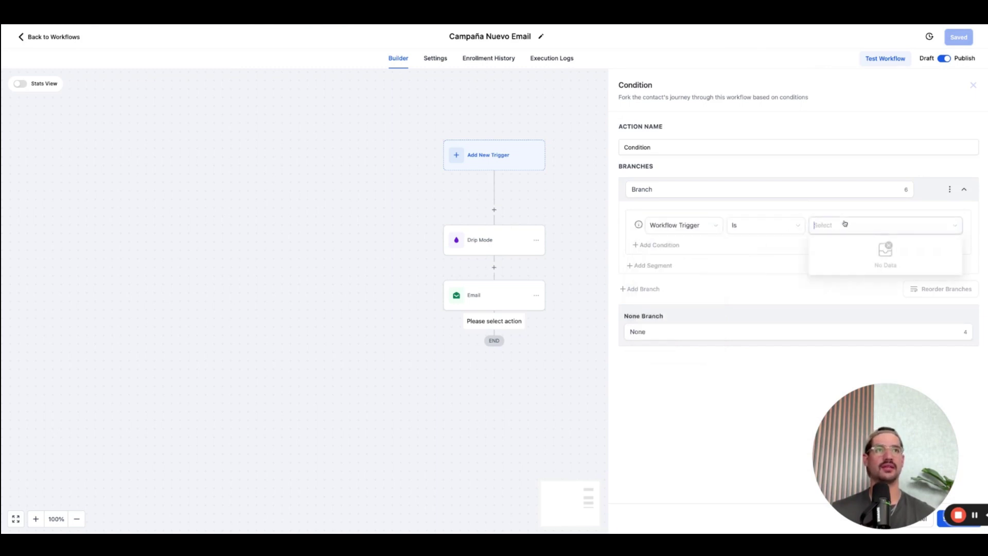
pyautogui.click(773, 246)
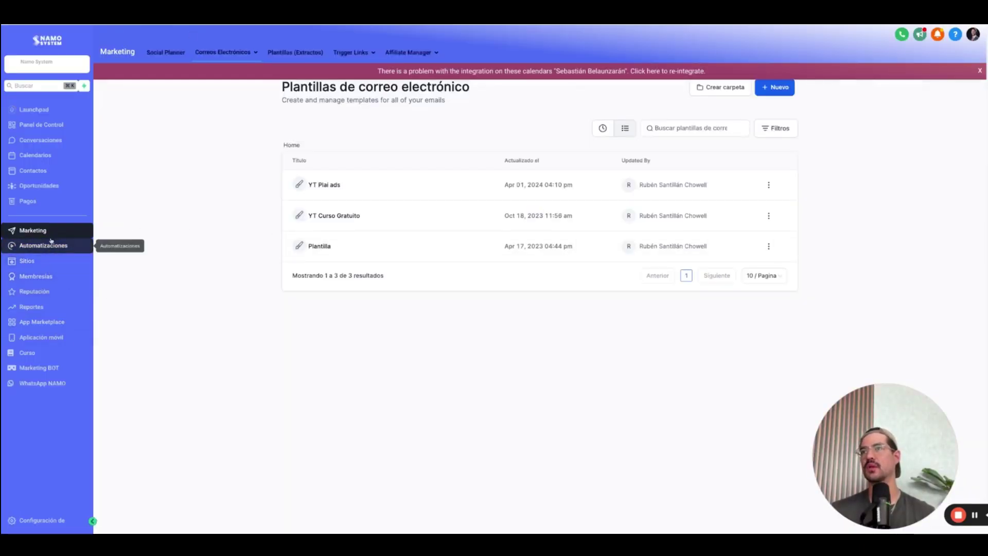
pyautogui.click(407, 54)
pyautogui.click(360, 71)
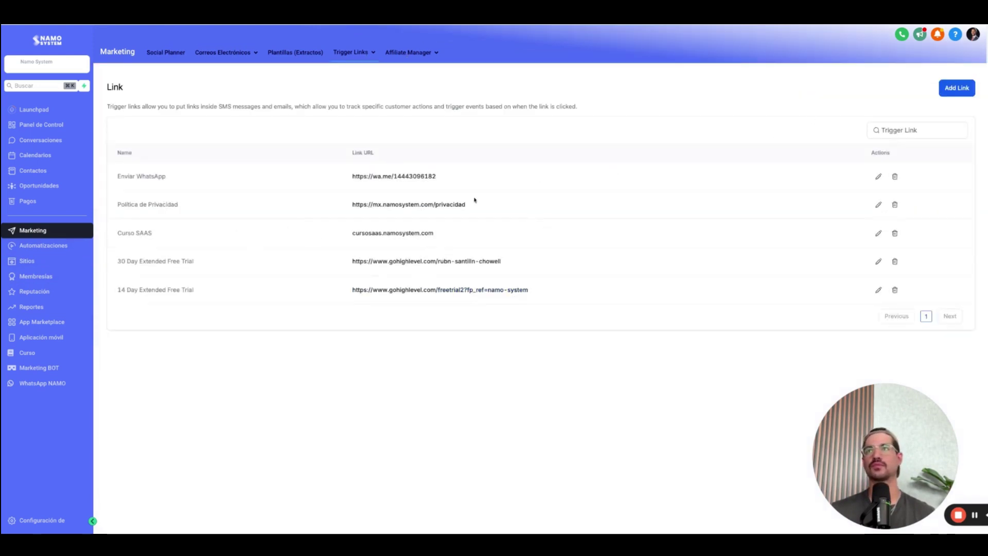
pyautogui.click(957, 88)
pyautogui.click(502, 304)
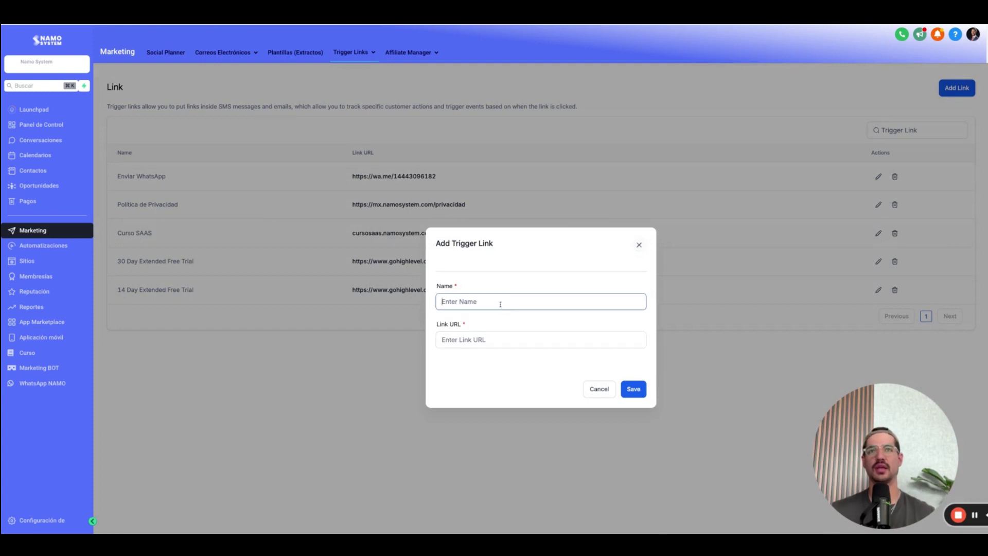
pyautogui.write('YT PLAI ADS')
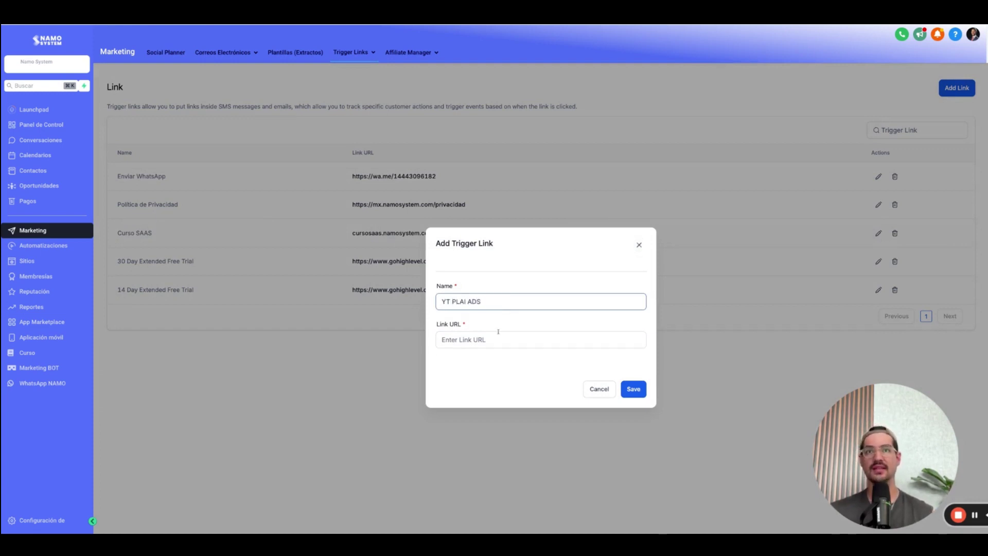
pyautogui.click(498, 332)
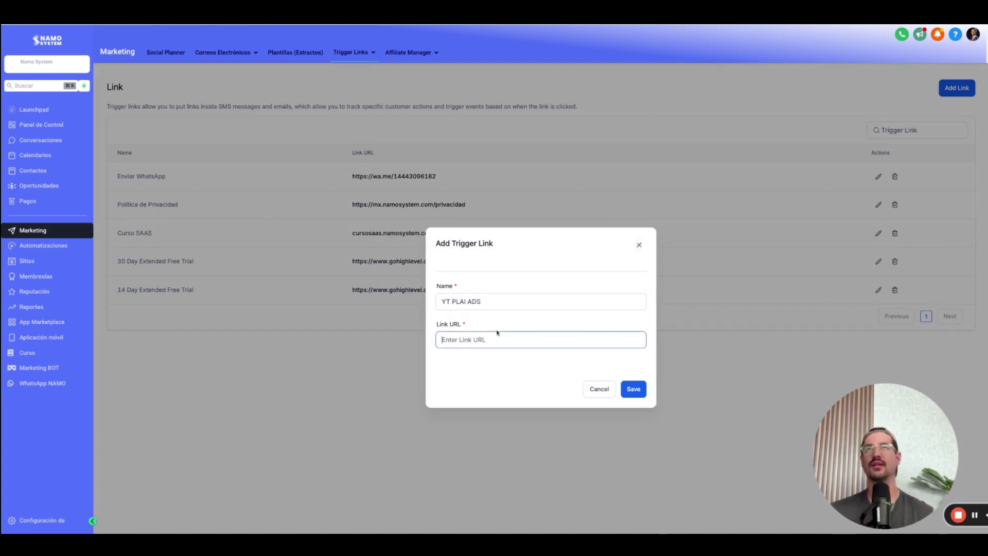
pyautogui.write('https://youtu.be/PREUCjmnZHo')
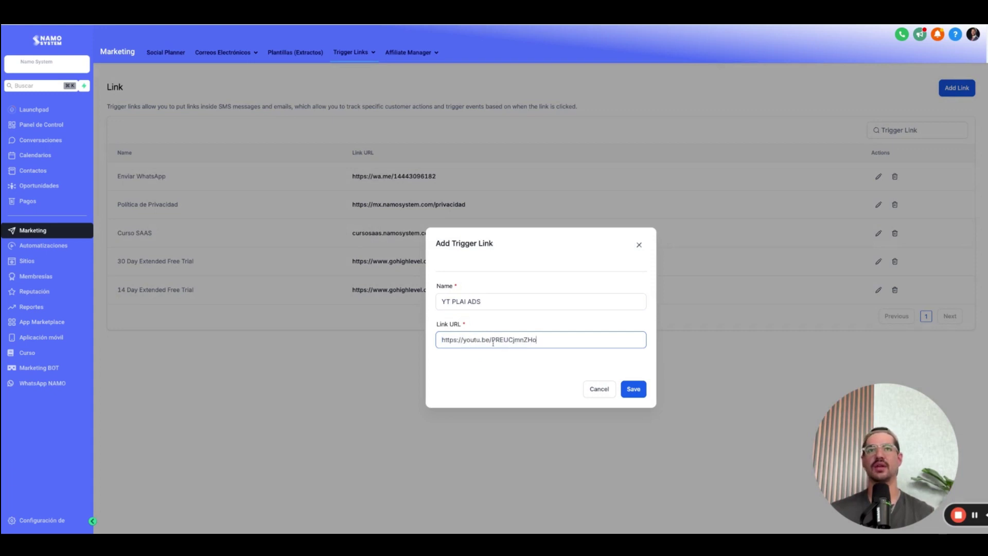
# Copy the trigger link's URL and load it in a new browser tab.
pyautogui.tripleClick(495, 341)
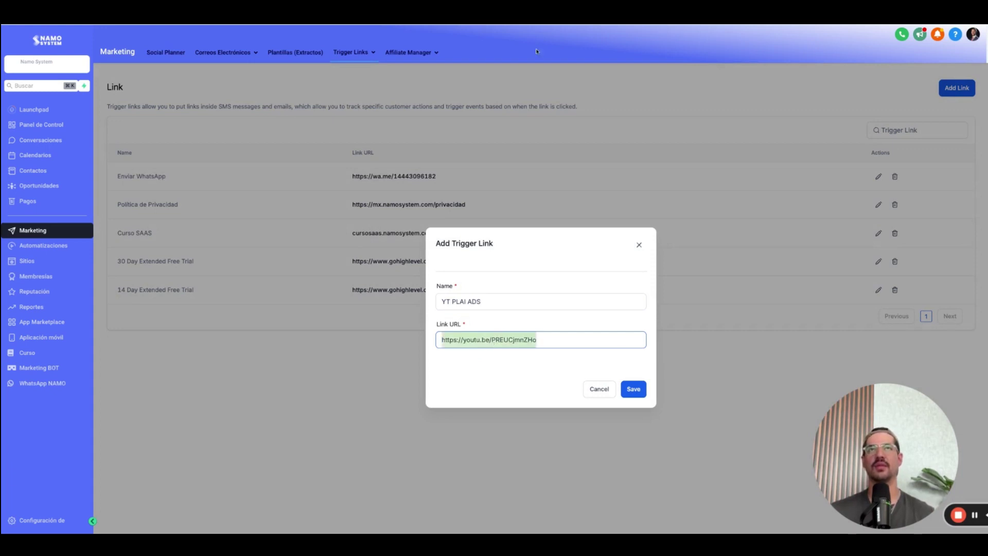
pyautogui.press('super+t')
pyautogui.press('super+v')
pyautogui.press('Return')
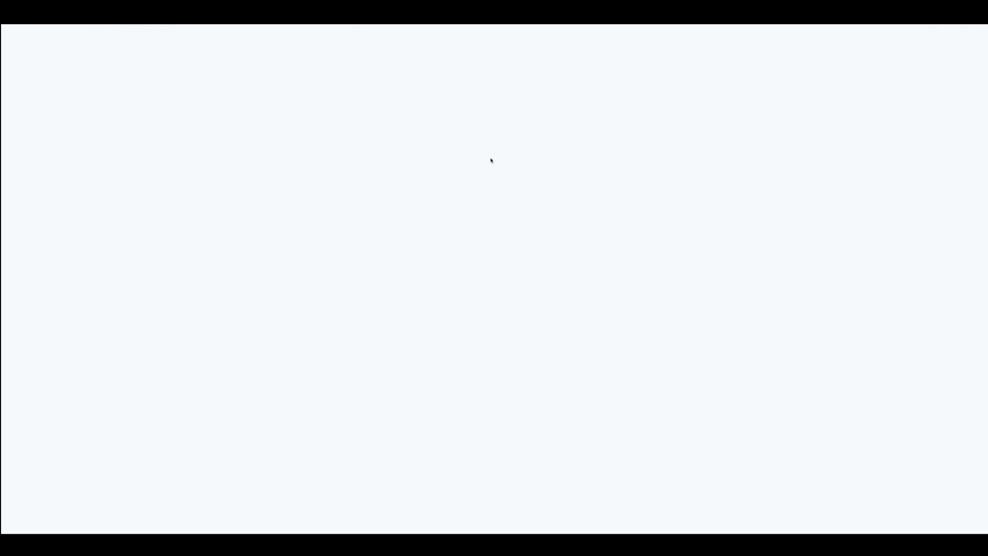
# Pause the YouTube AI ads video and scroll through its expanded description.
pyautogui.click(380, 289)
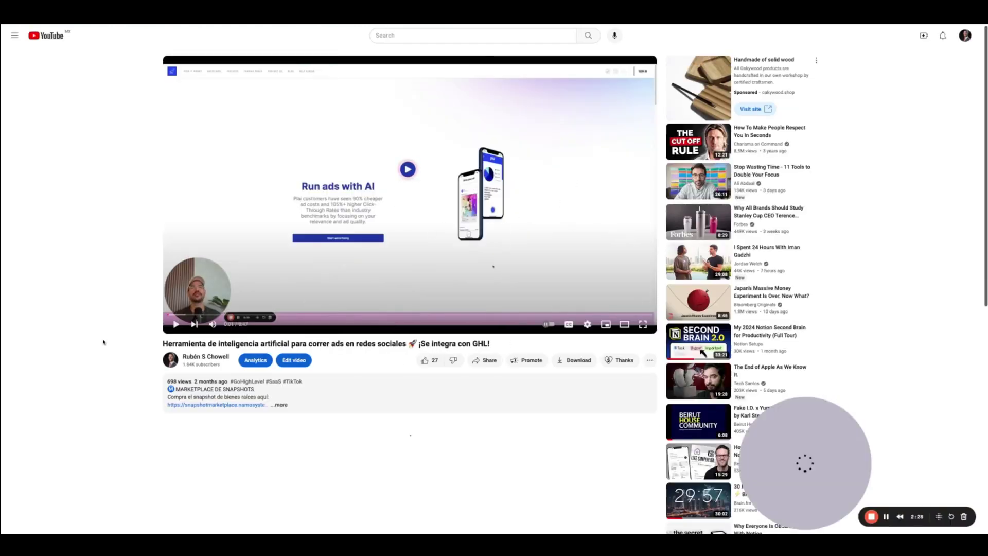
pyautogui.click(281, 405)
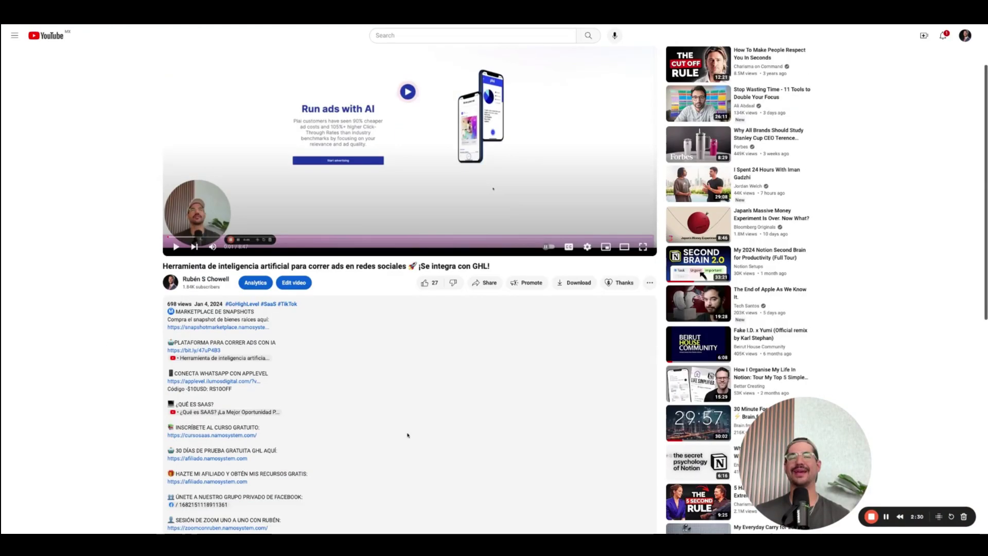
pyautogui.scroll(-6, 404, 432)
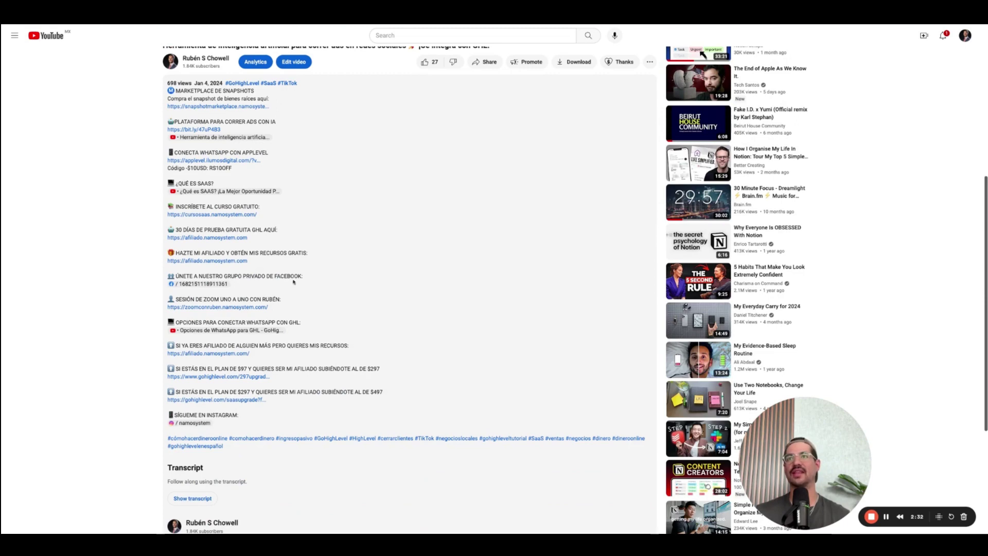
pyautogui.scroll(1, 298, 319)
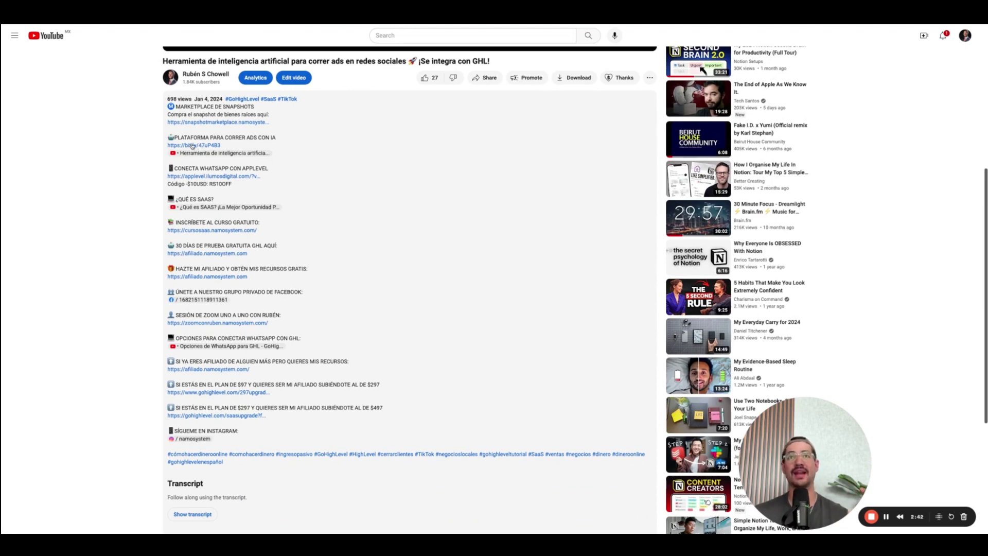
pyautogui.scroll(5, 311, 205)
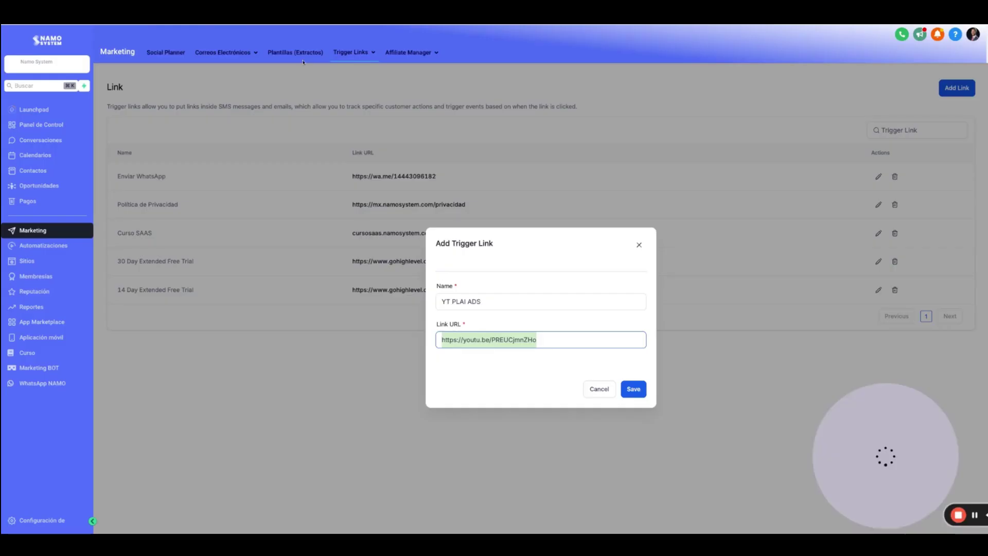
# Save the YT PLAI ADS trigger link and open the YT Plai ads email template.
pyautogui.click(634, 390)
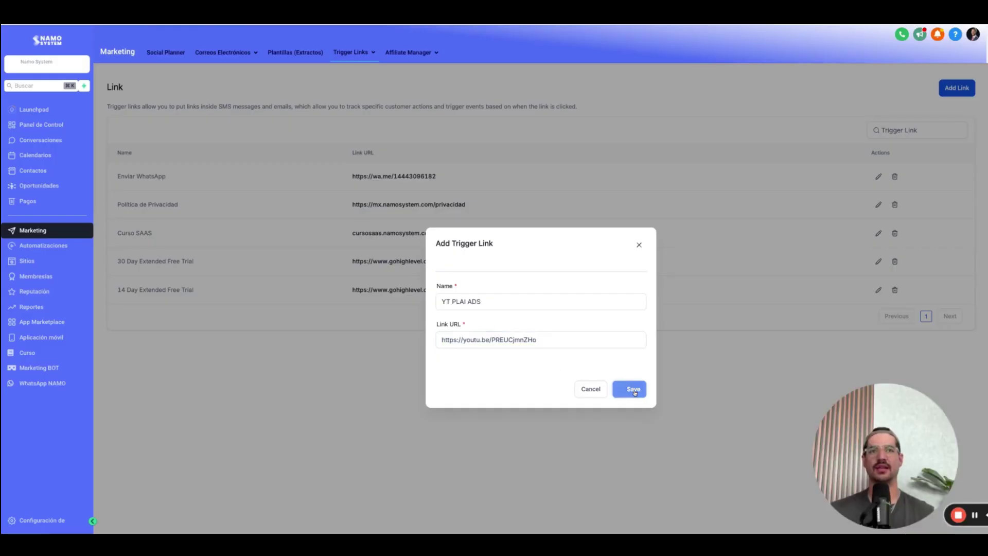
pyautogui.moveTo(234, 57)
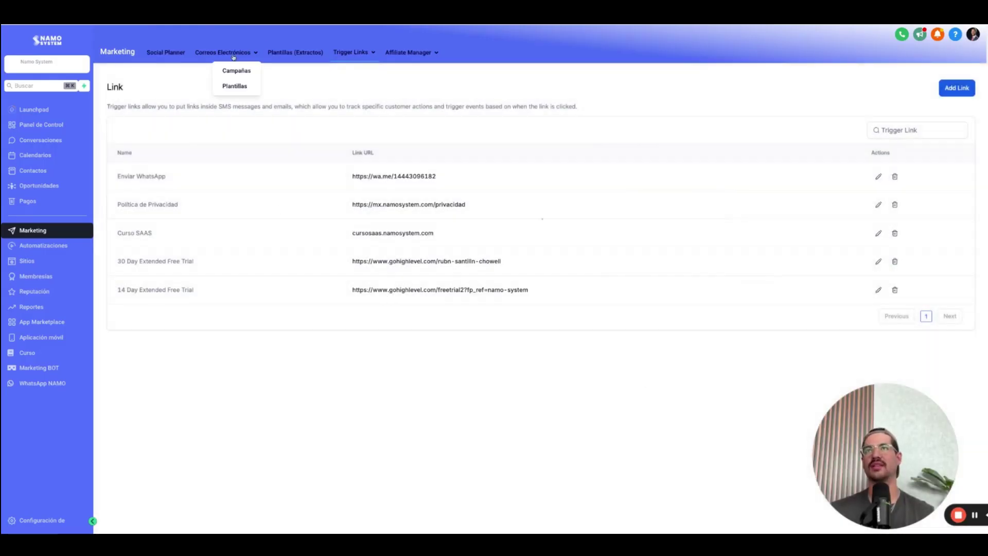
pyautogui.click(236, 86)
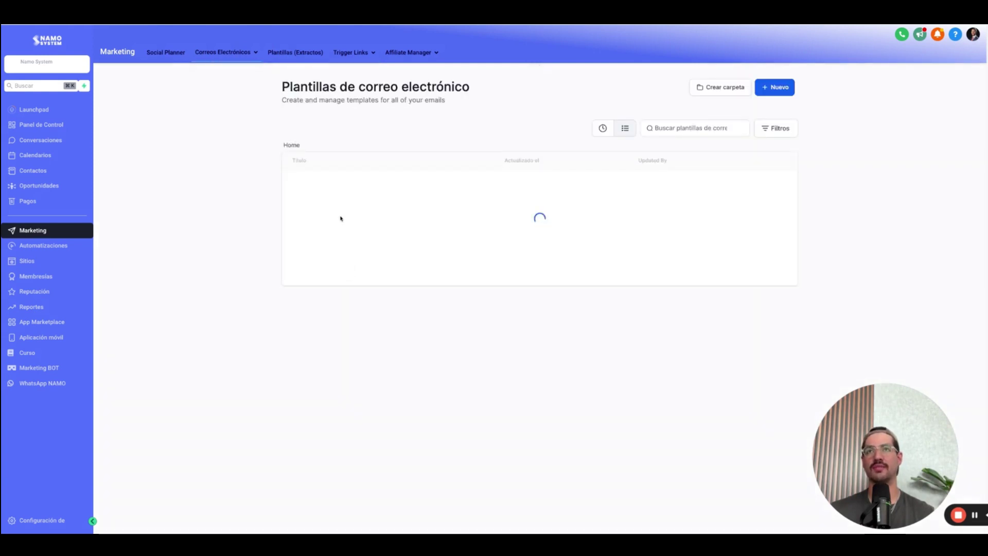
pyautogui.click(331, 187)
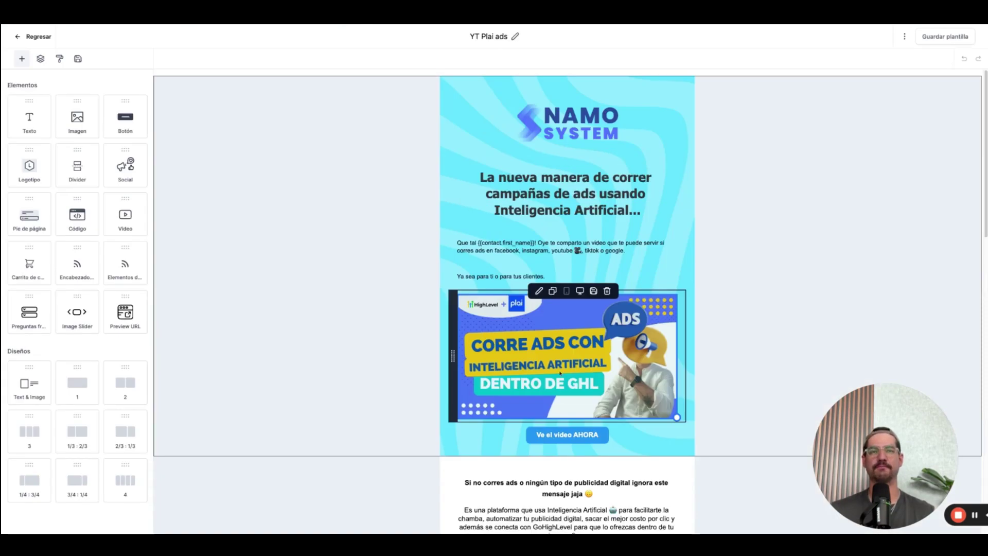
# Replace the 'Ve el video AHORA' button's URL with the YT PLAI ADS trigger link.
pyautogui.click(567, 435)
pyautogui.click(75, 270)
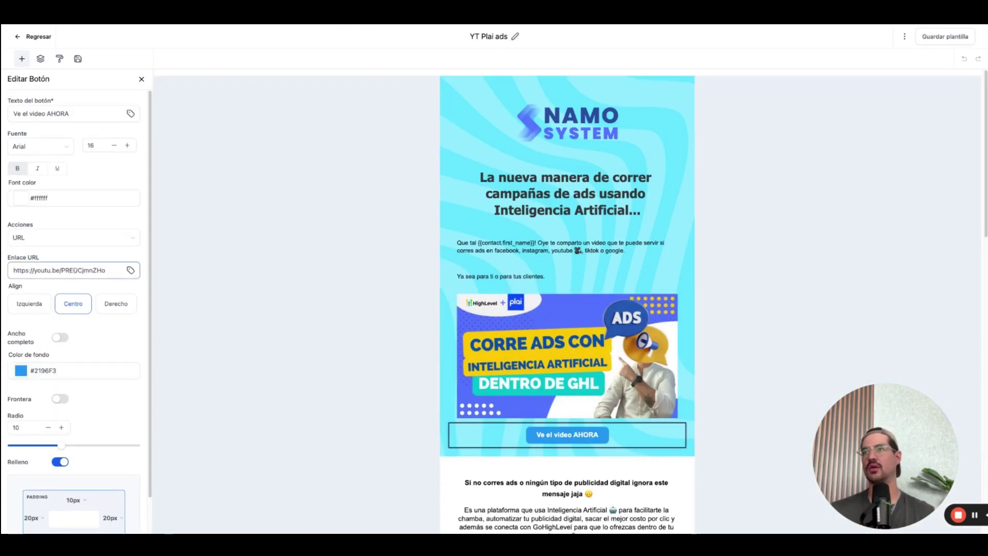
pyautogui.tripleClick(75, 271)
pyautogui.press('BackSpace')
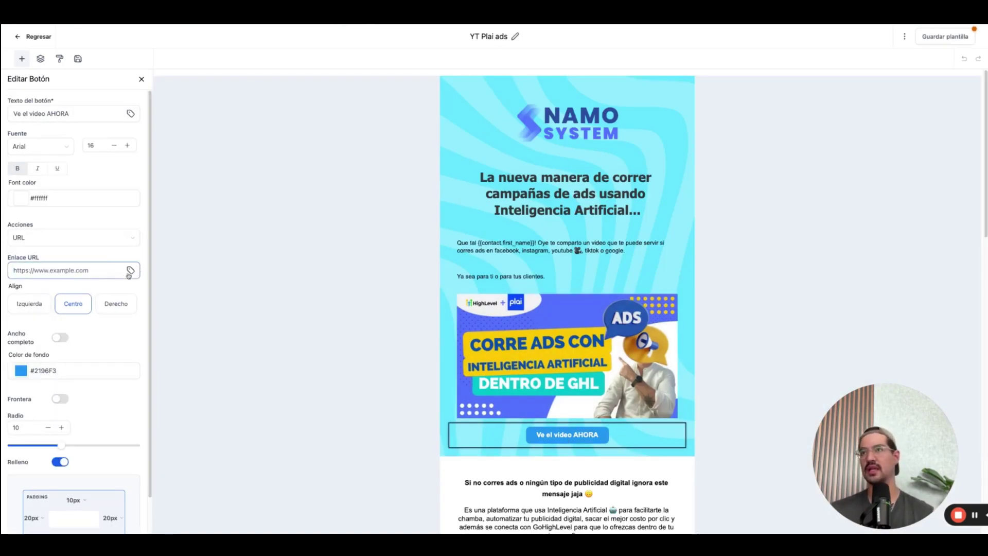
pyautogui.click(129, 271)
pyautogui.scroll(-5, 72, 391)
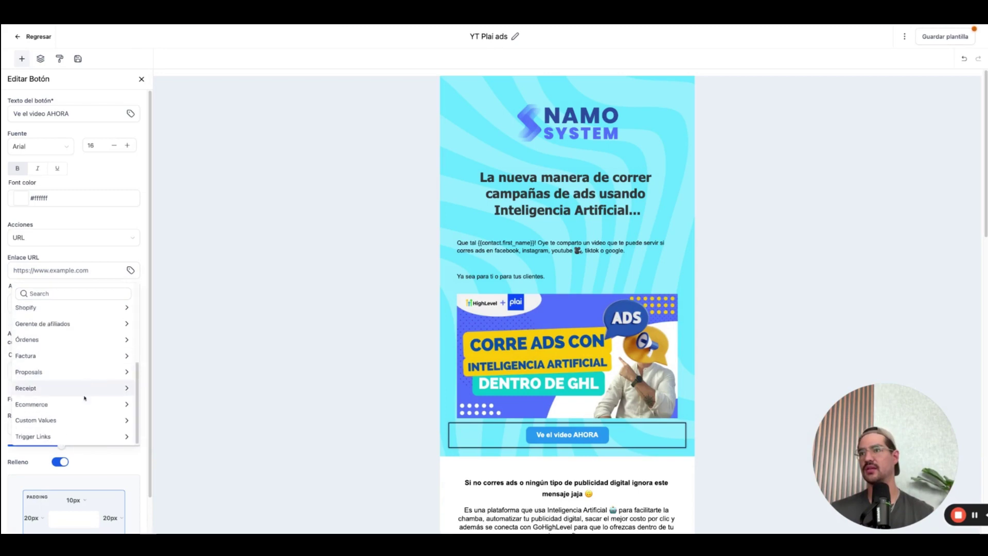
pyautogui.click(65, 441)
pyautogui.click(49, 367)
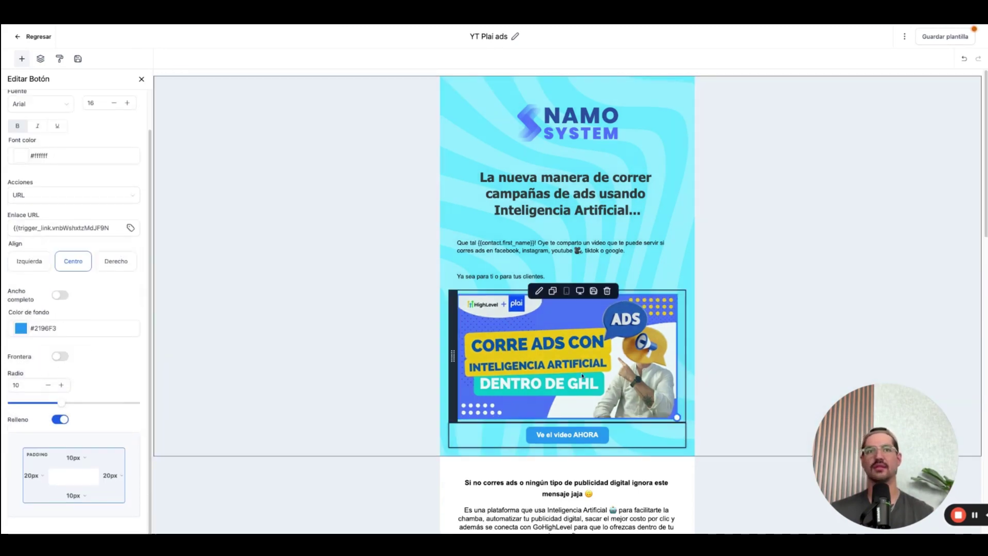
pyautogui.scroll(-4, 583, 376)
# Point the 'Ver el video' button's URL to the YT PLAI ADS trigger link.
pyautogui.click(567, 344)
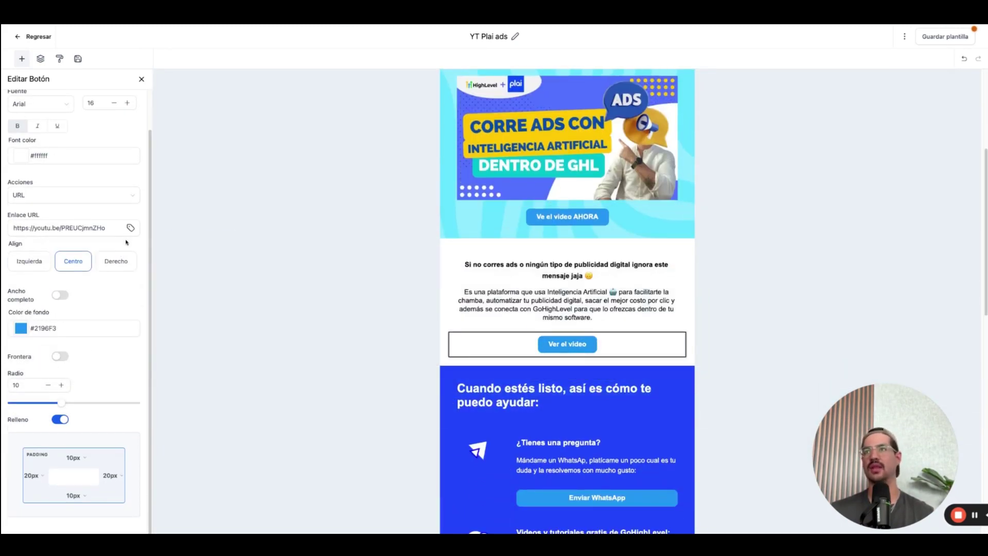
pyautogui.click(129, 229)
pyautogui.scroll(-5, 85, 362)
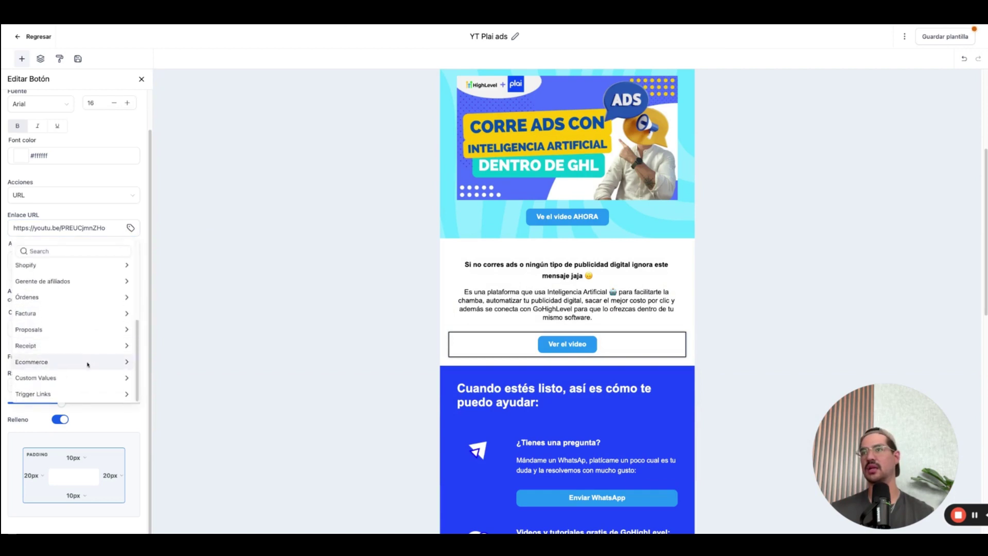
pyautogui.click(72, 393)
pyautogui.click(53, 366)
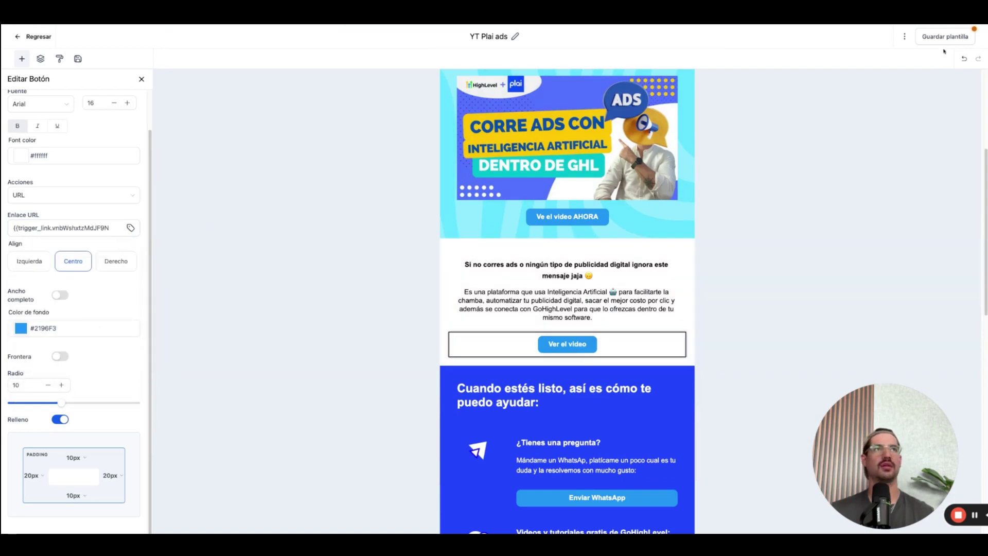
# Save the edited YT Plai ads template and leave the editor.
pyautogui.click(950, 39)
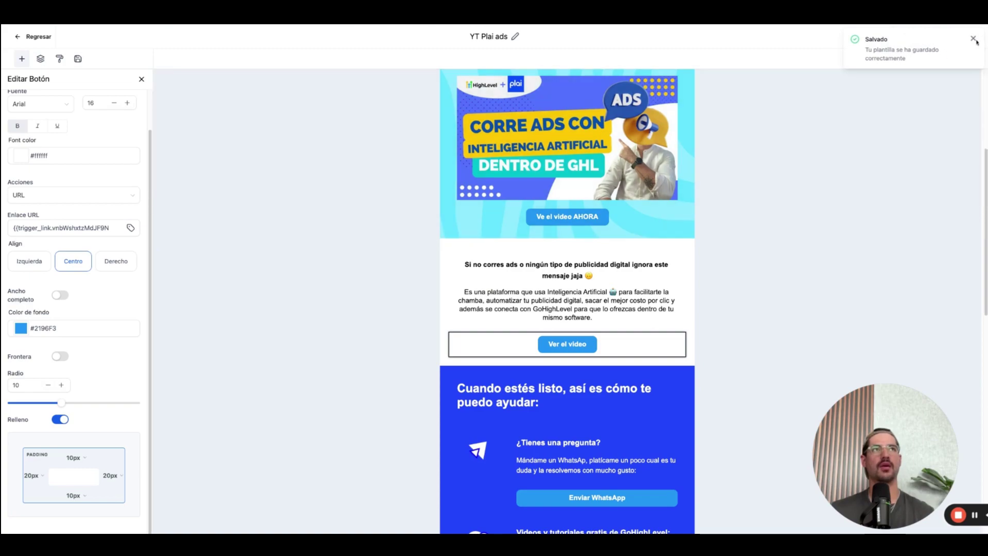
pyautogui.scroll(-7, 584, 346)
pyautogui.scroll(12, 577, 360)
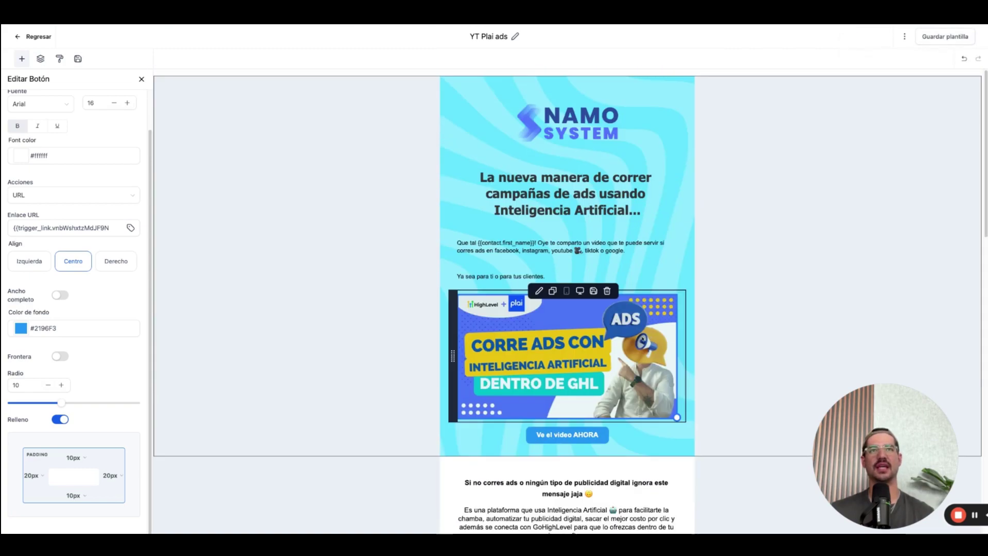
pyautogui.scroll(-5, 573, 384)
pyautogui.scroll(4, 566, 335)
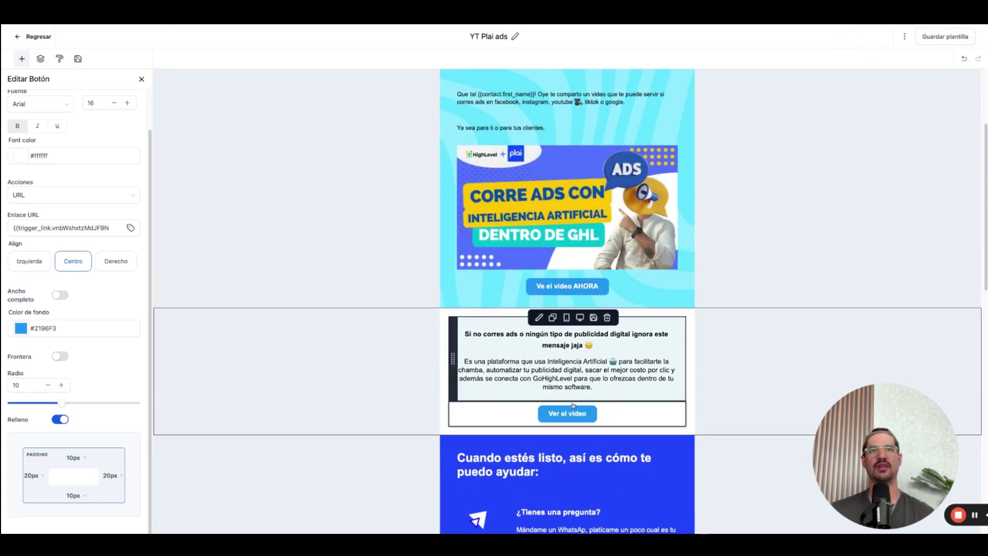
pyautogui.scroll(2, 515, 232)
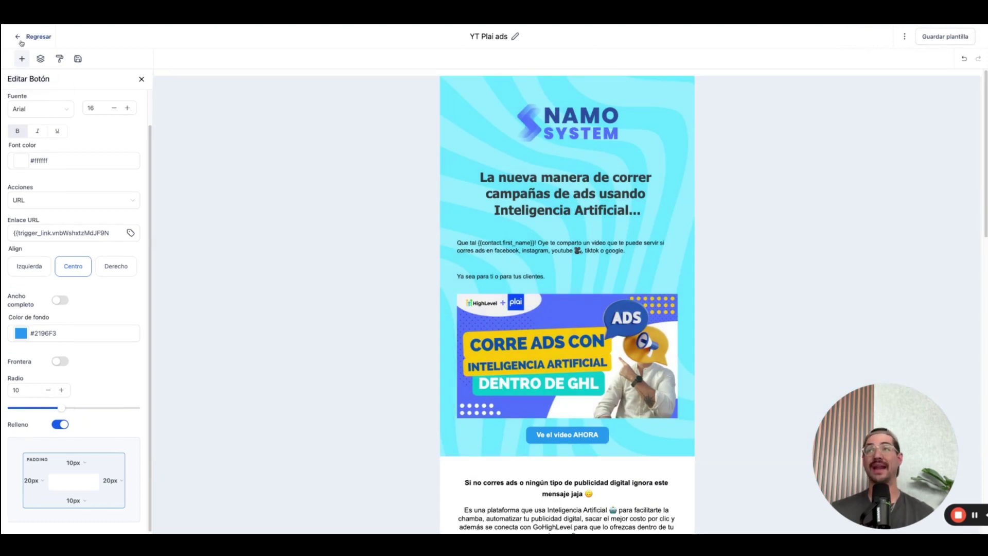
pyautogui.click(20, 41)
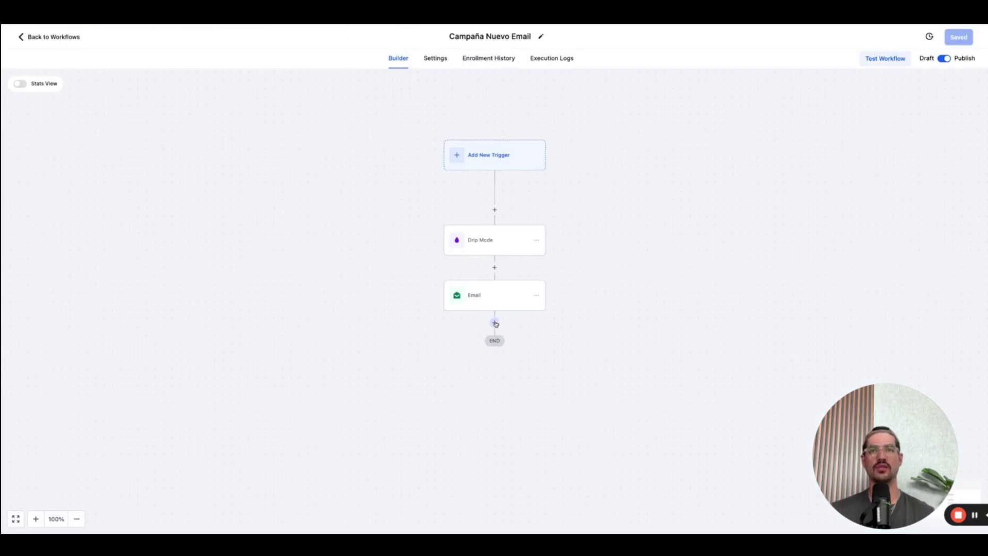
# Add an If / Else step after Email and name its branch 'Dió clic al link'.
pyautogui.click(494, 324)
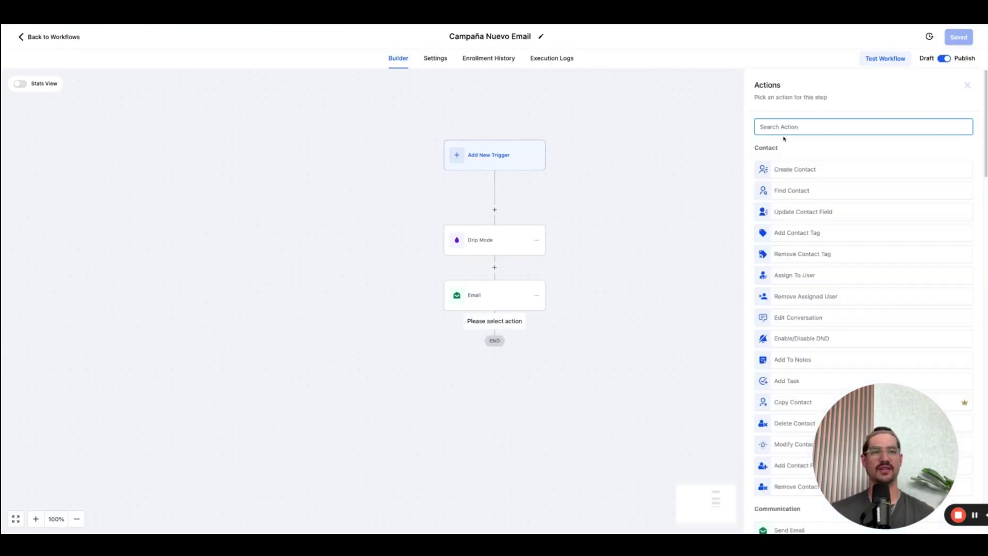
pyautogui.write('if')
pyautogui.click(822, 205)
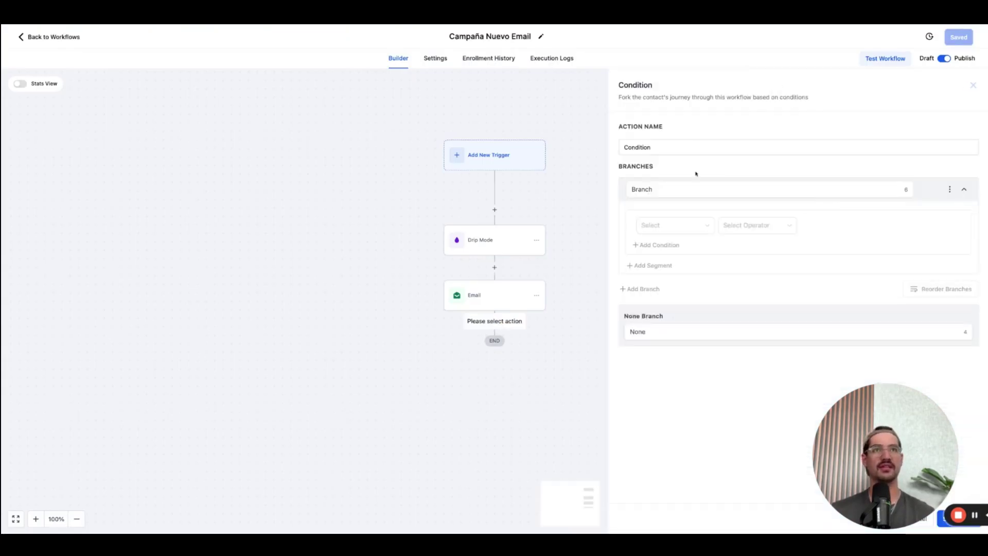
pyautogui.tripleClick(673, 148)
pyautogui.write('Trigger Link')
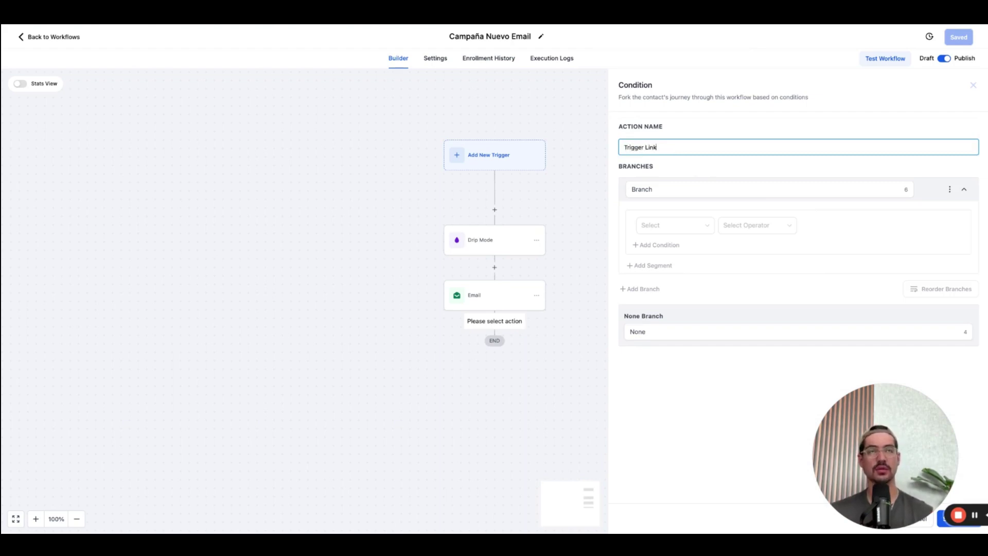
pyautogui.doubleClick(679, 189)
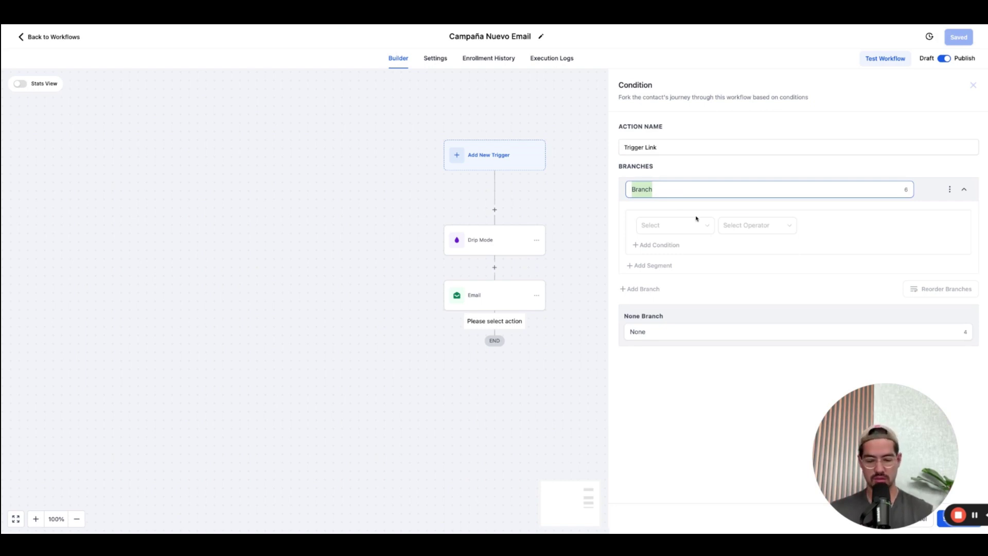
pyautogui.write('Dió clic al')
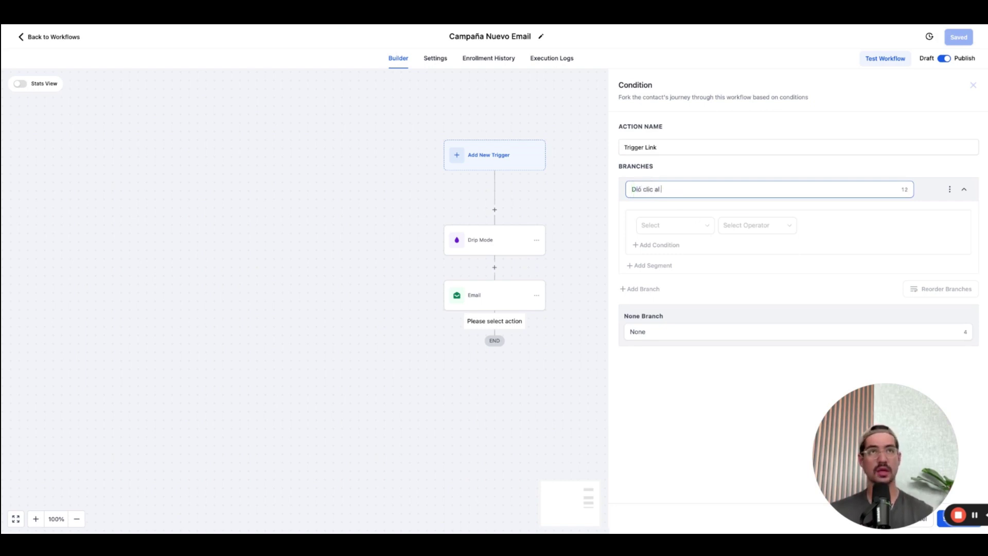
pyautogui.write(' link')
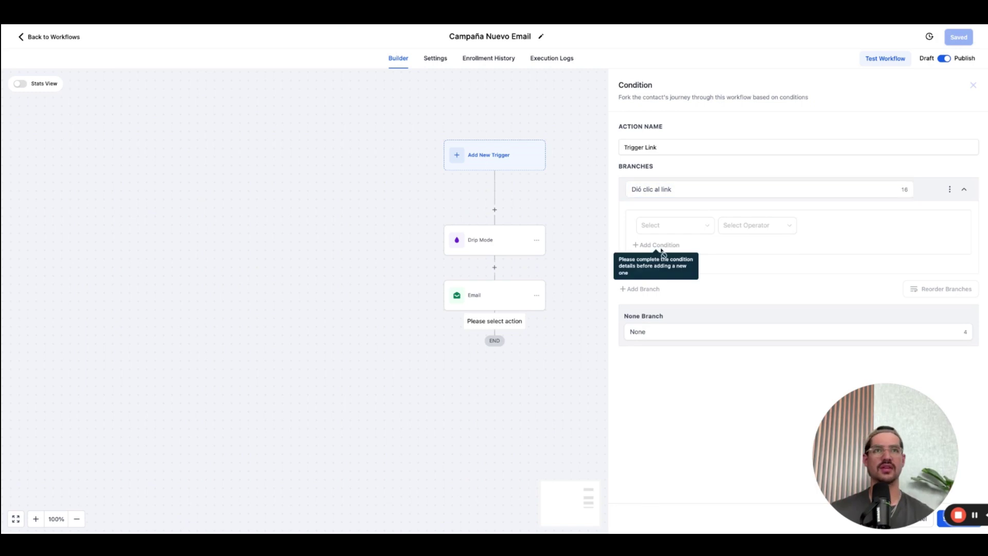
# Browse the email and link-click condition options, then discard the unfinished If / Else.
pyautogui.click(666, 228)
pyautogui.click(678, 304)
pyautogui.moveTo(672, 279)
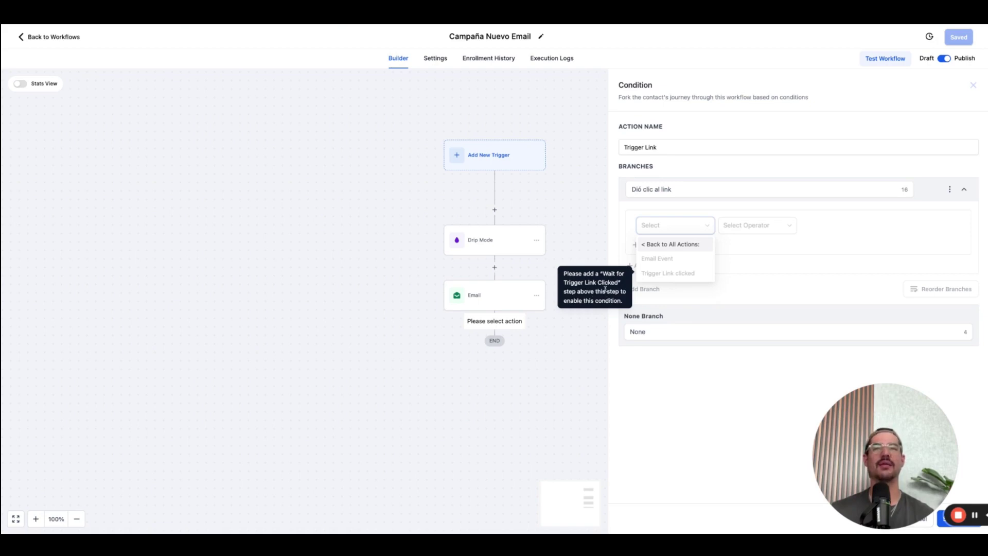
pyautogui.click(973, 85)
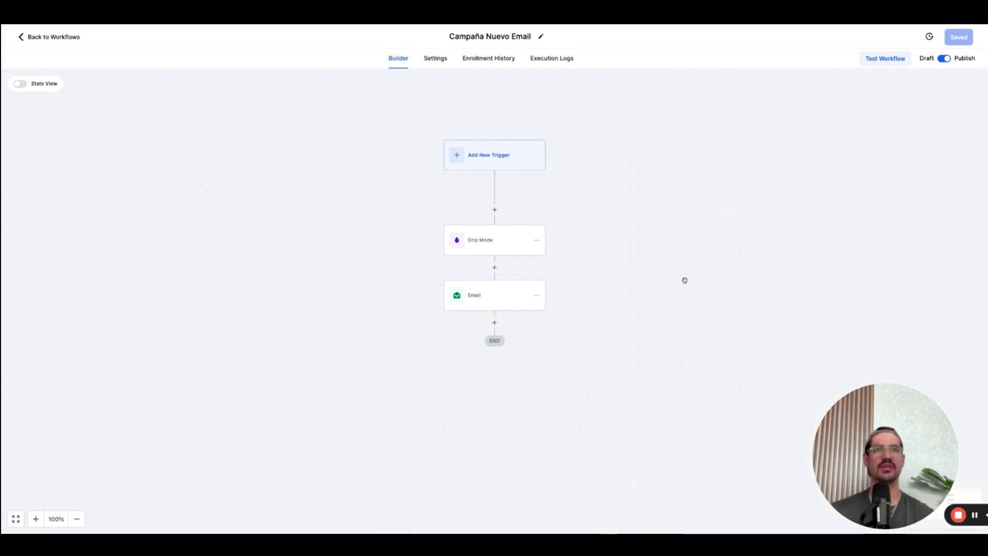
# Add a Wait step after Email with a 5-minute duration.
pyautogui.click(496, 322)
pyautogui.write('wai')
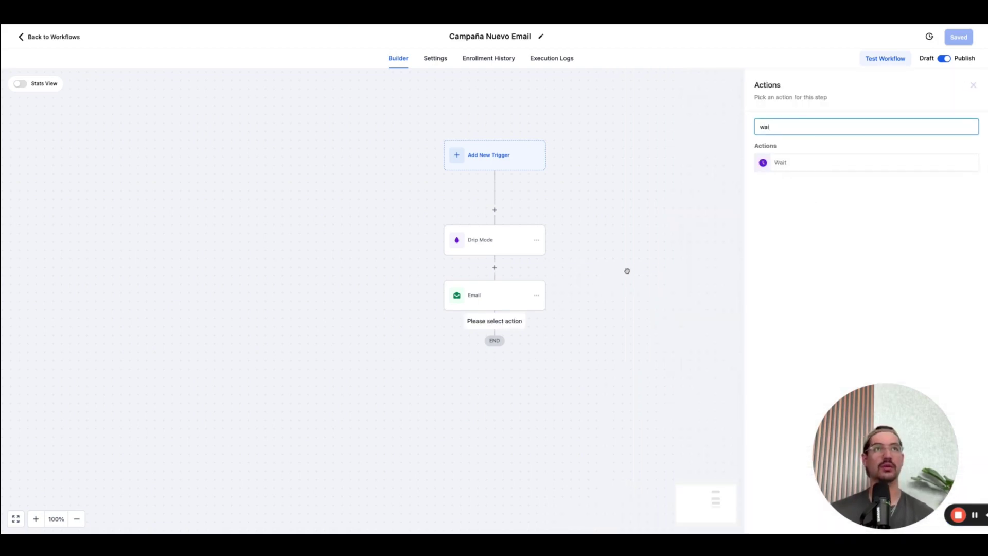
pyautogui.click(793, 164)
pyautogui.click(657, 218)
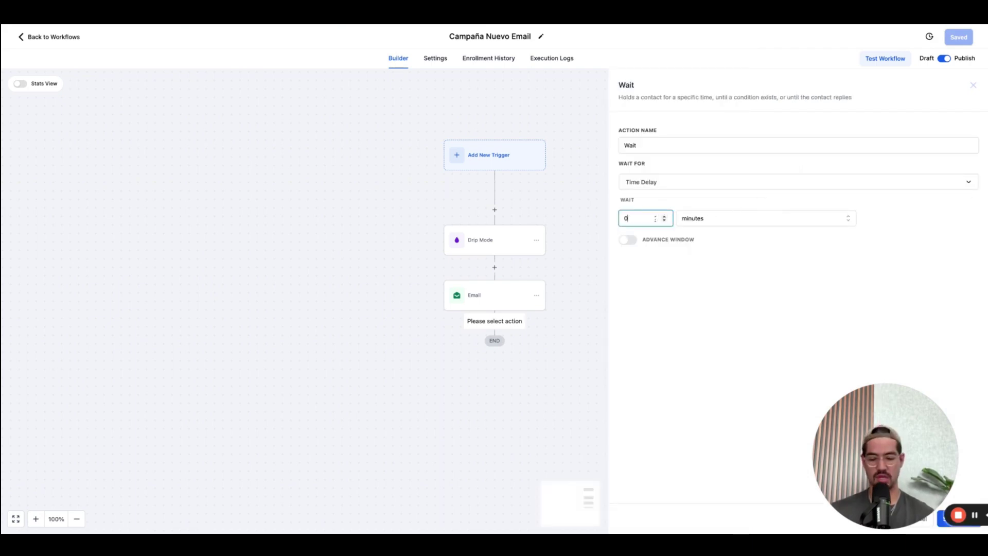
# Name the Wait step 'Wait for Trigger Link Clicked' and save it.
pyautogui.doubleClick(630, 145)
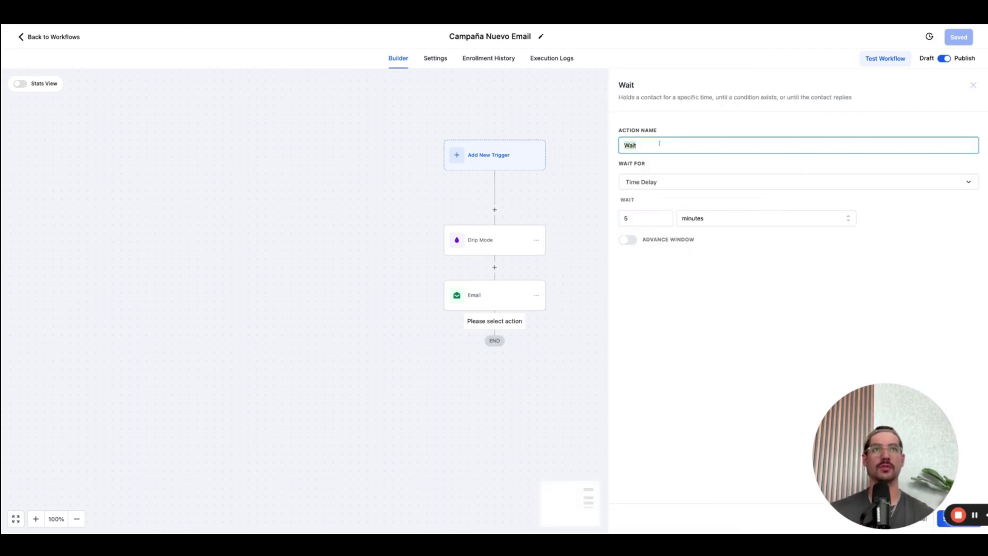
pyautogui.write('Esperara')
pyautogui.press('BackSpace')
pyautogui.write('a')
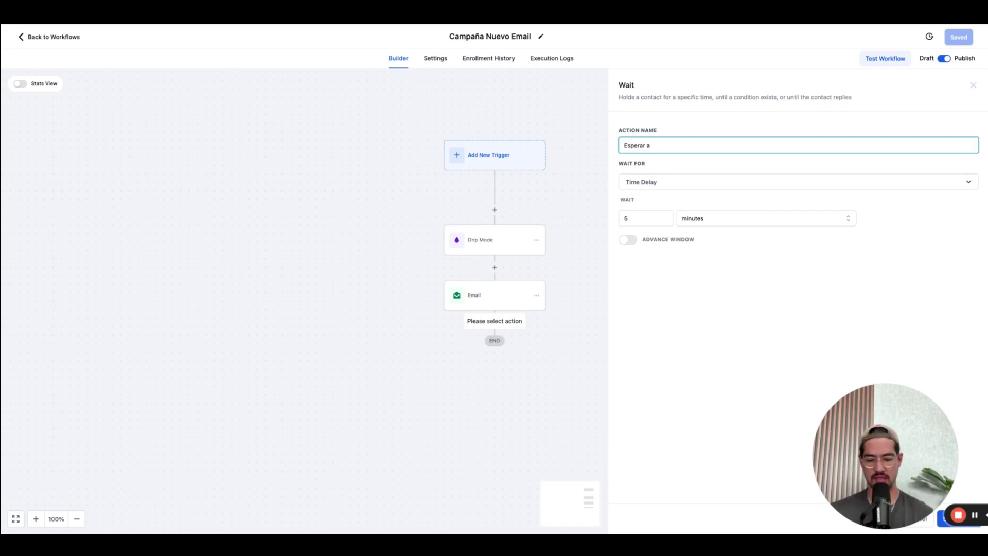
pyautogui.write(' Trigger Link Clicke')
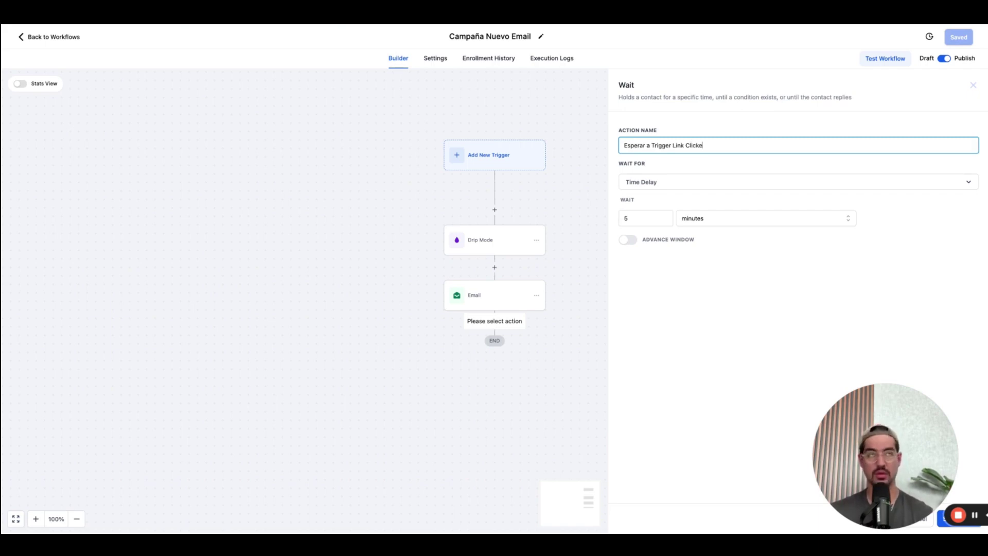
pyautogui.write('d')
pyautogui.doubleClick(634, 146)
pyautogui.write('Wait')
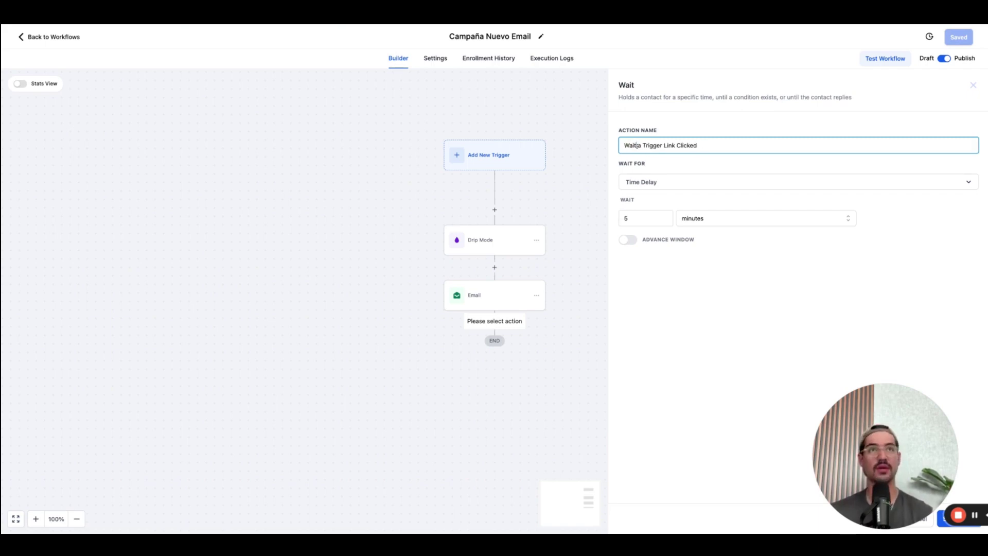
pyautogui.press('Delete')
pyautogui.write('for')
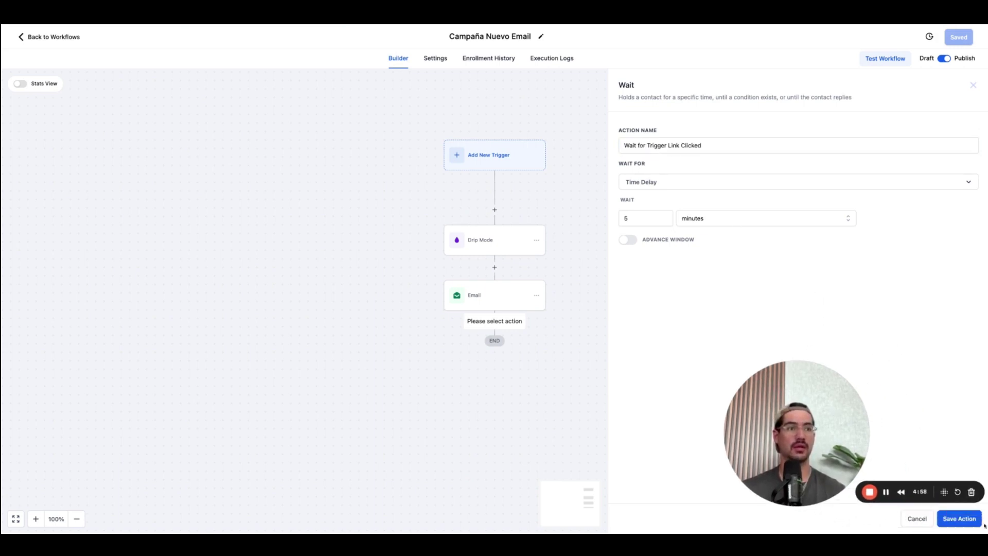
pyautogui.click(958, 518)
pyautogui.click(495, 378)
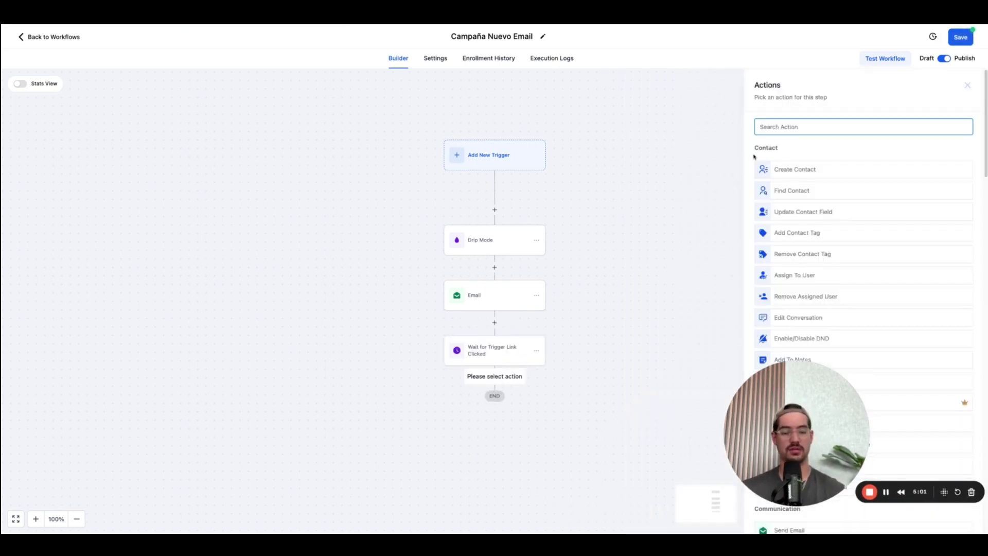
# Check If / Else Workflow Actions conditions, cancel it, and reopen the Wait for Trigger Link Clicked step.
pyautogui.write('If')
pyautogui.click(786, 206)
pyautogui.click(675, 226)
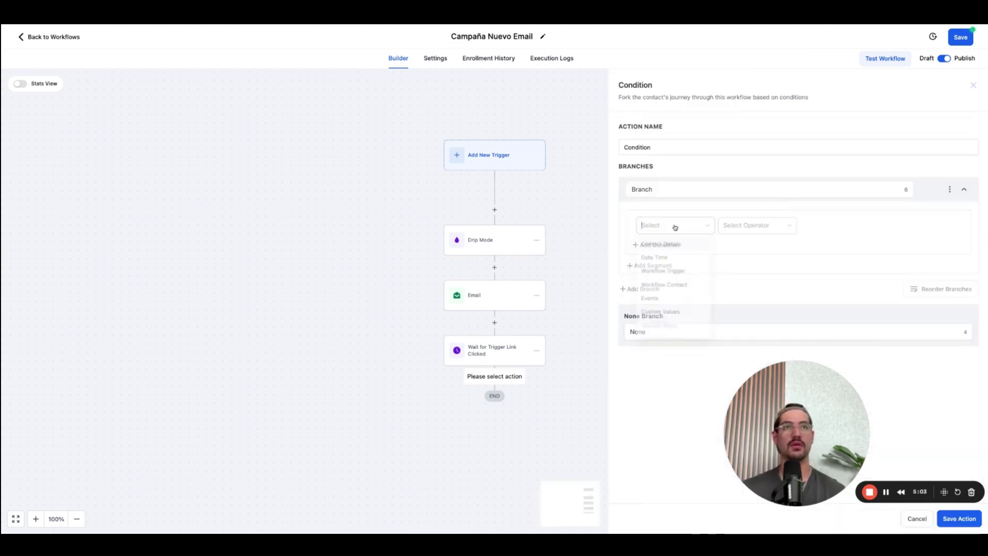
pyautogui.click(667, 288)
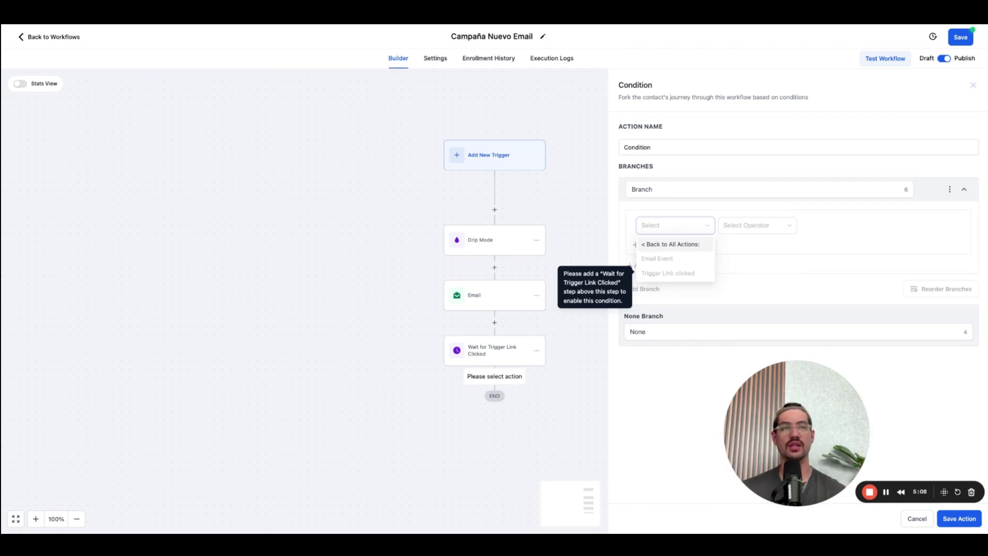
pyautogui.click(918, 519)
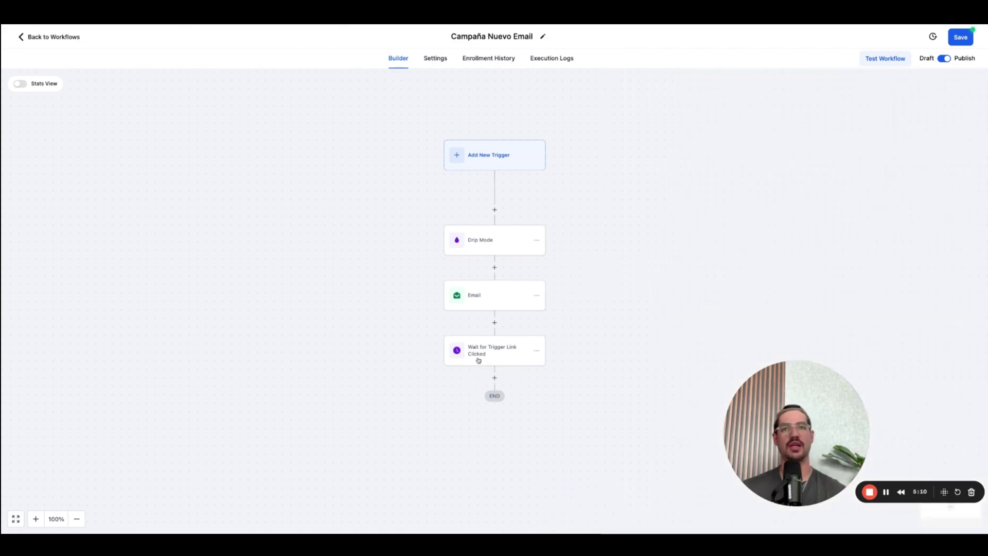
pyautogui.click(478, 360)
# Set the Wait step to wait for Trigger Link Clicked on YT PLAI ADS and save it.
pyautogui.click(686, 183)
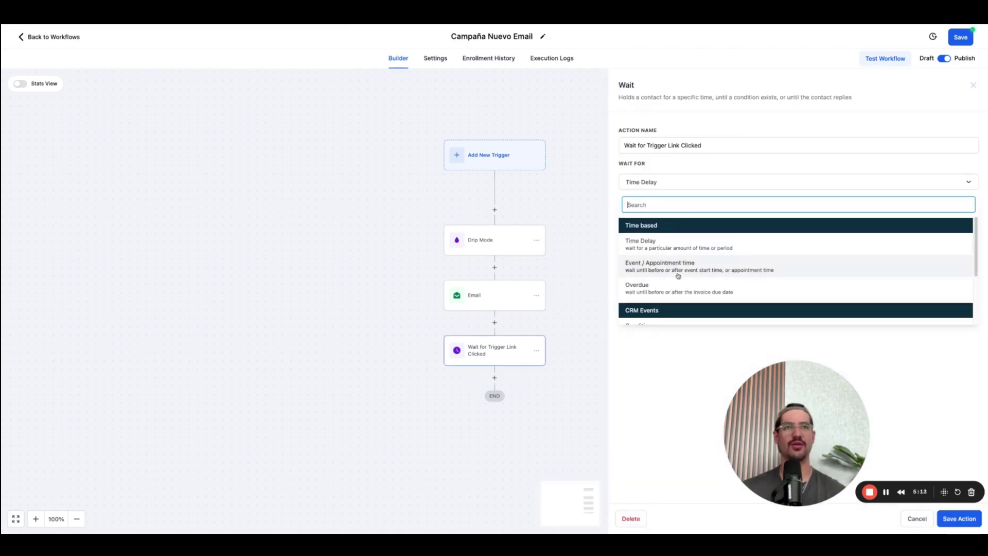
pyautogui.scroll(-3, 681, 281)
pyautogui.scroll(1, 681, 281)
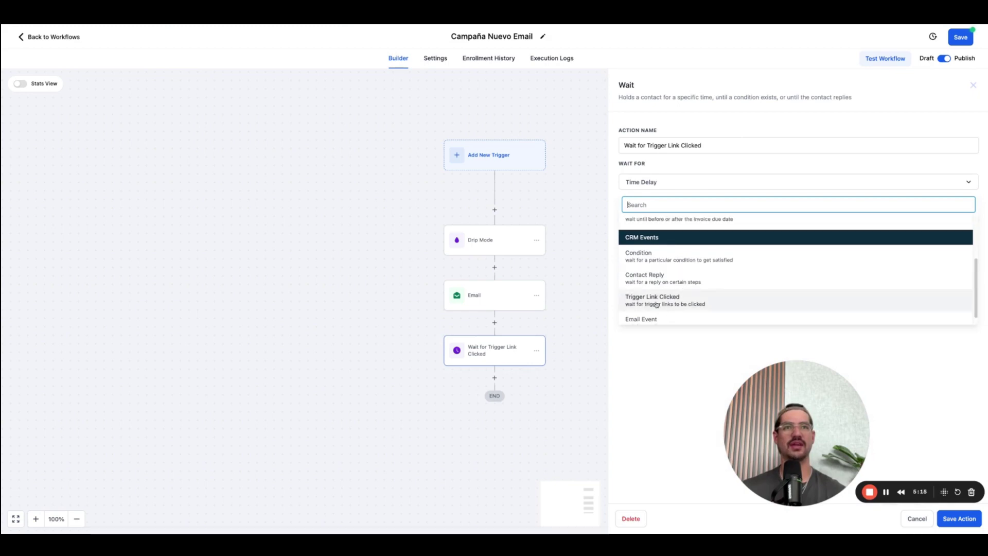
pyautogui.click(664, 303)
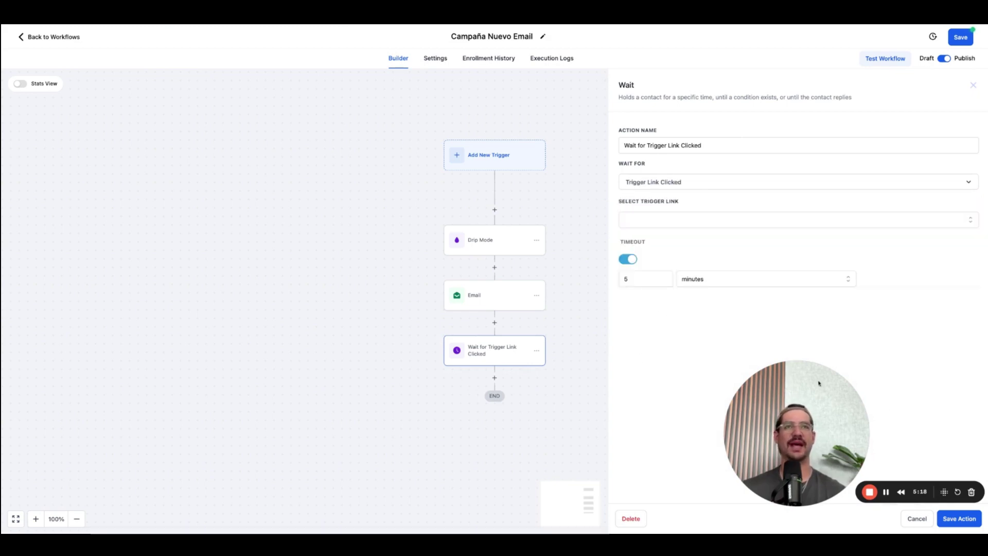
pyautogui.click(968, 523)
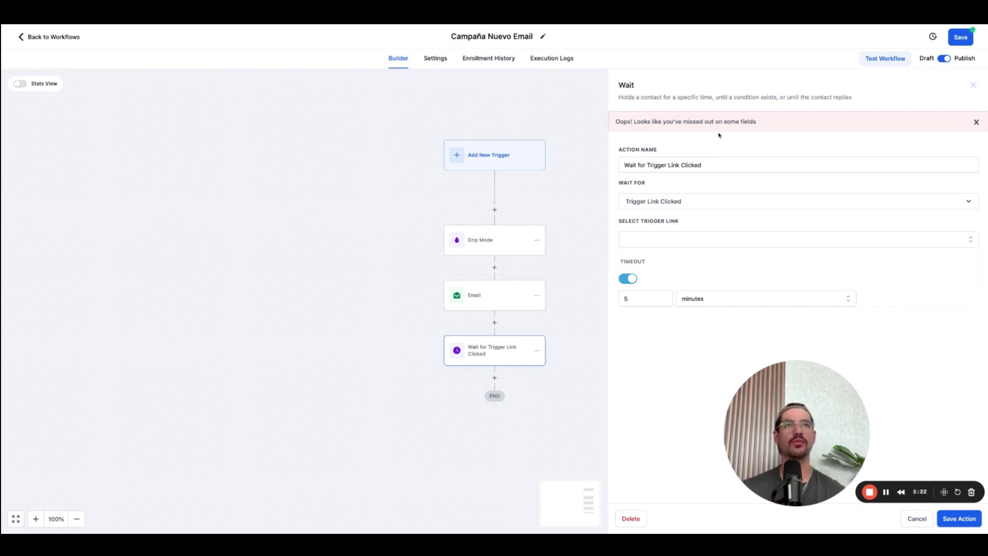
pyautogui.click(662, 240)
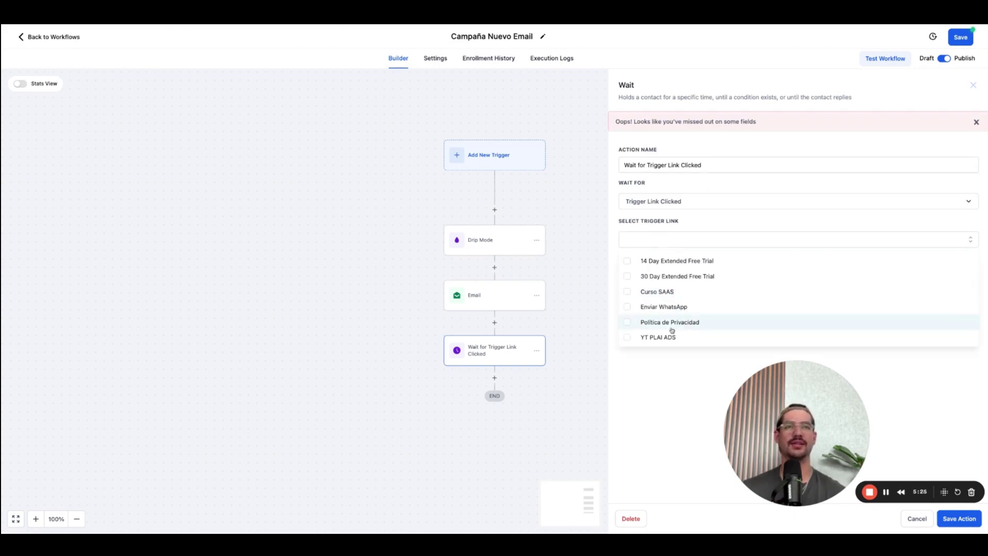
pyautogui.click(637, 339)
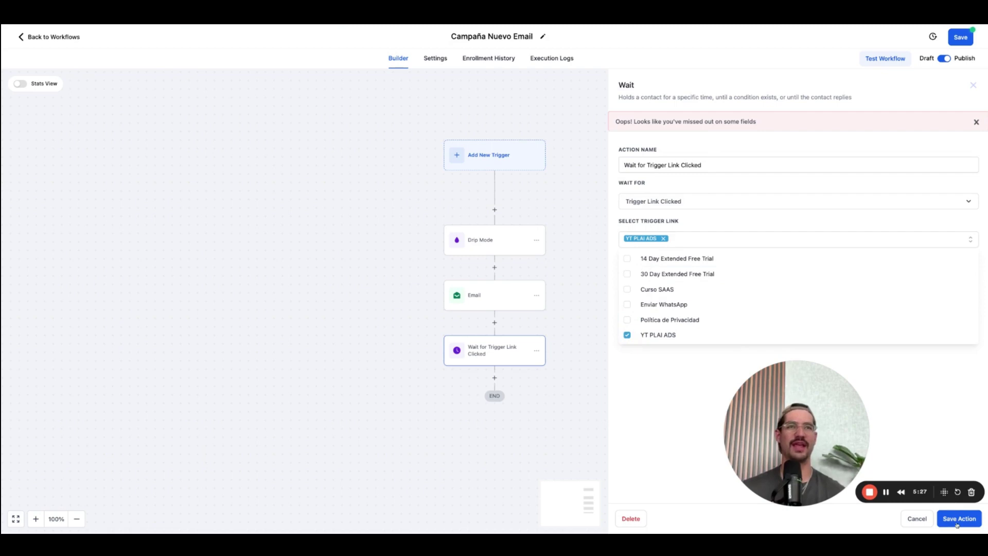
pyautogui.click(957, 521)
pyautogui.click(494, 378)
# Add an If/Else condition where Trigger Link clicked Is YT PLAI ADS.
pyautogui.write('if')
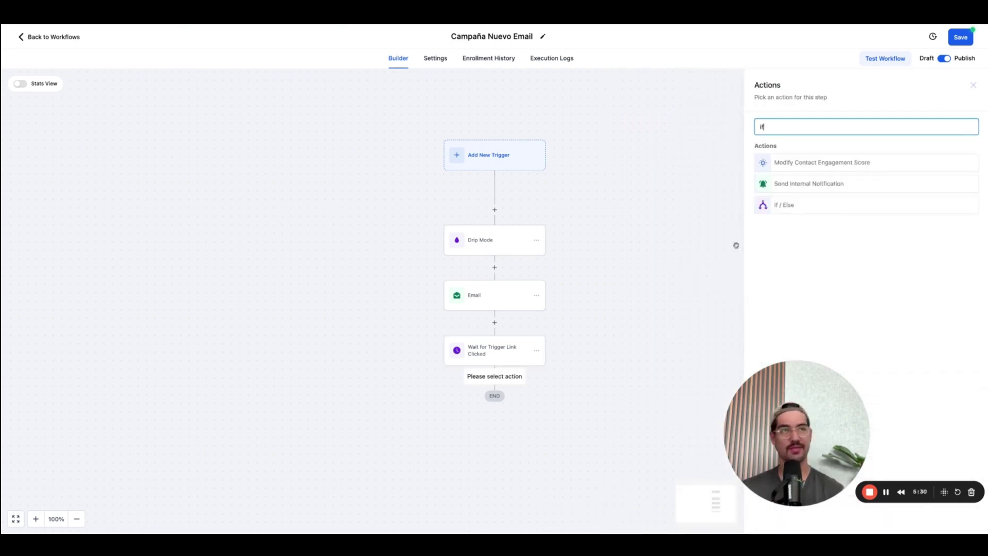
pyautogui.click(808, 207)
pyautogui.click(670, 225)
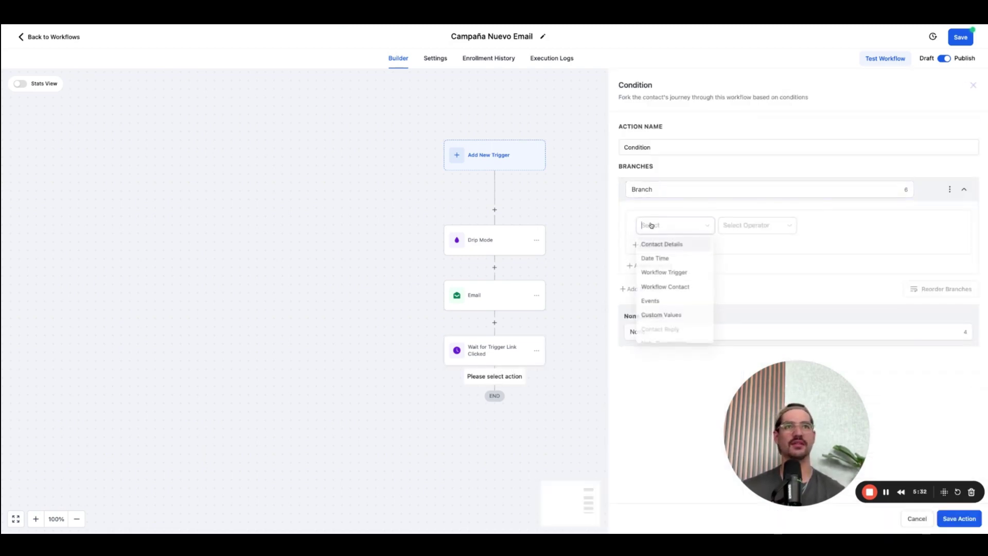
pyautogui.click(669, 301)
pyautogui.click(684, 276)
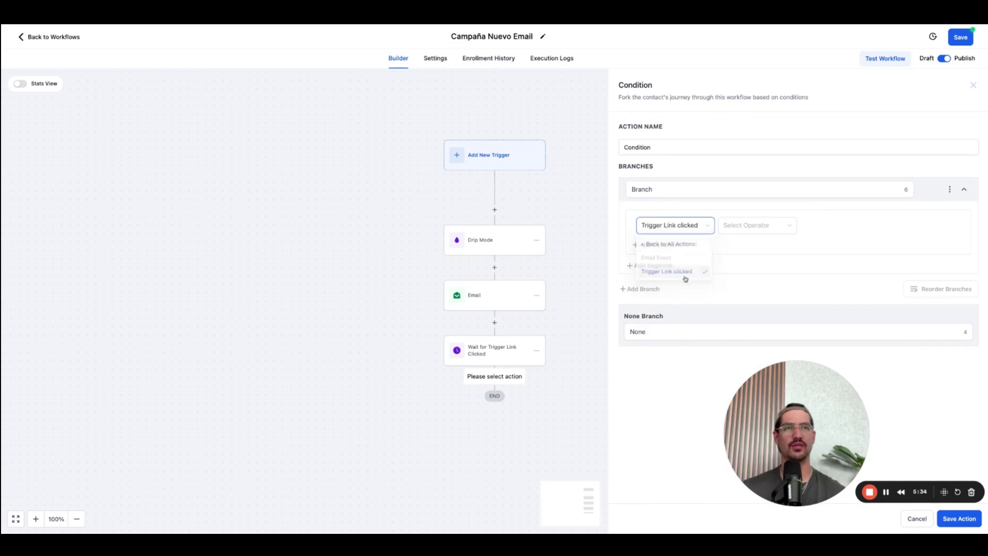
pyautogui.click(756, 227)
pyautogui.click(775, 244)
pyautogui.click(823, 226)
pyautogui.click(833, 315)
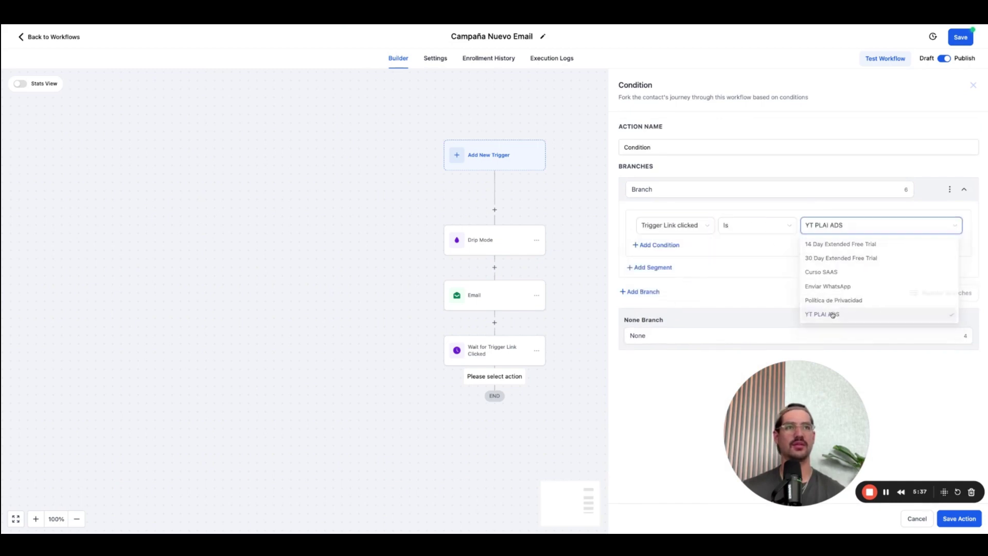
# Name the branch 'Si le dió clic' and the condition 'Trigger Link Plai Ads', then save it.
pyautogui.doubleClick(665, 189)
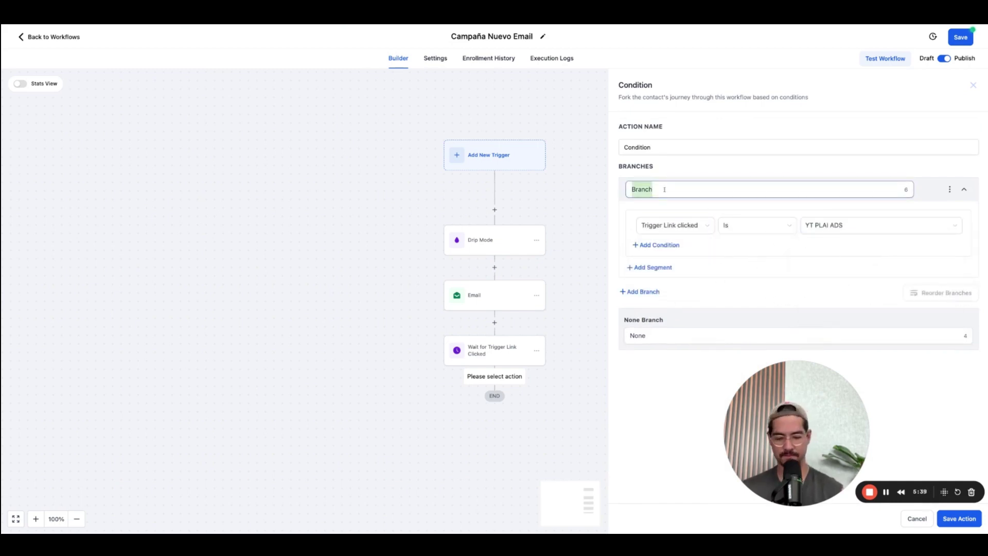
pyautogui.write('Si le di')
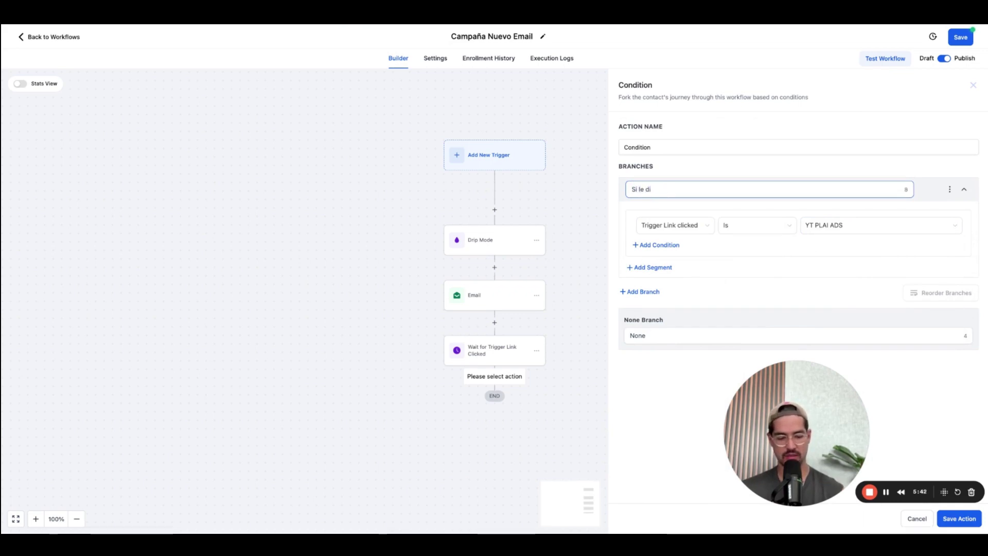
pyautogui.write('ó clic')
pyautogui.doubleClick(640, 147)
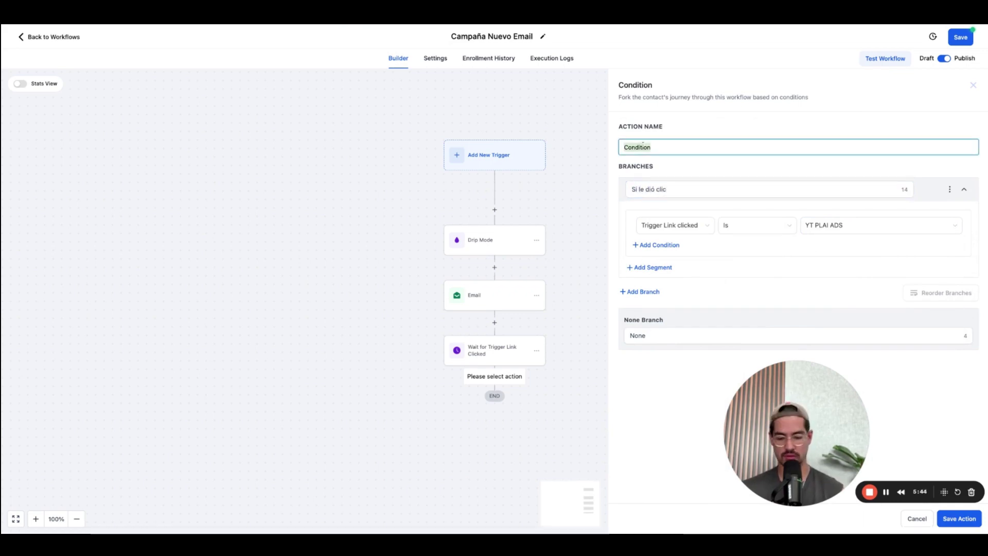
pyautogui.write('Trigger Link ')
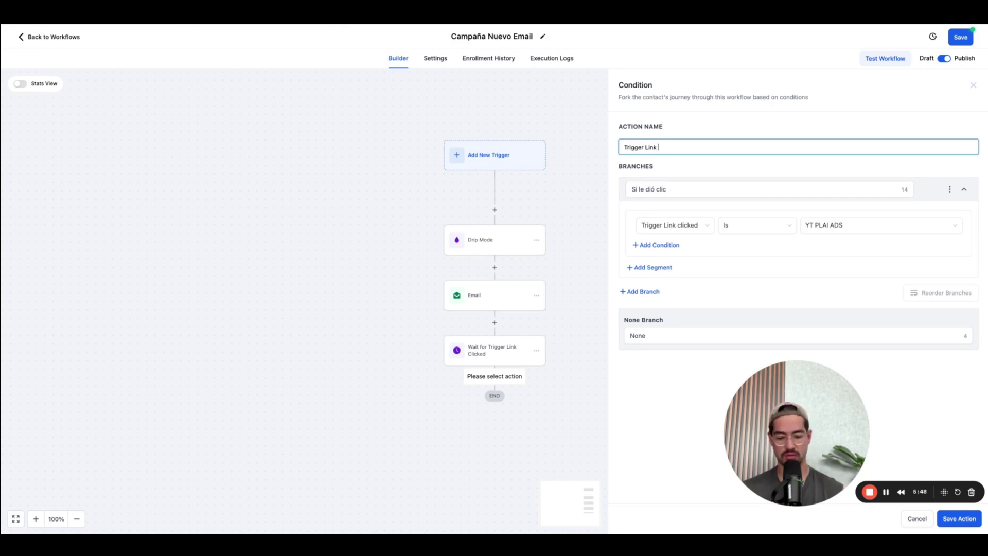
pyautogui.write('Plai Ads')
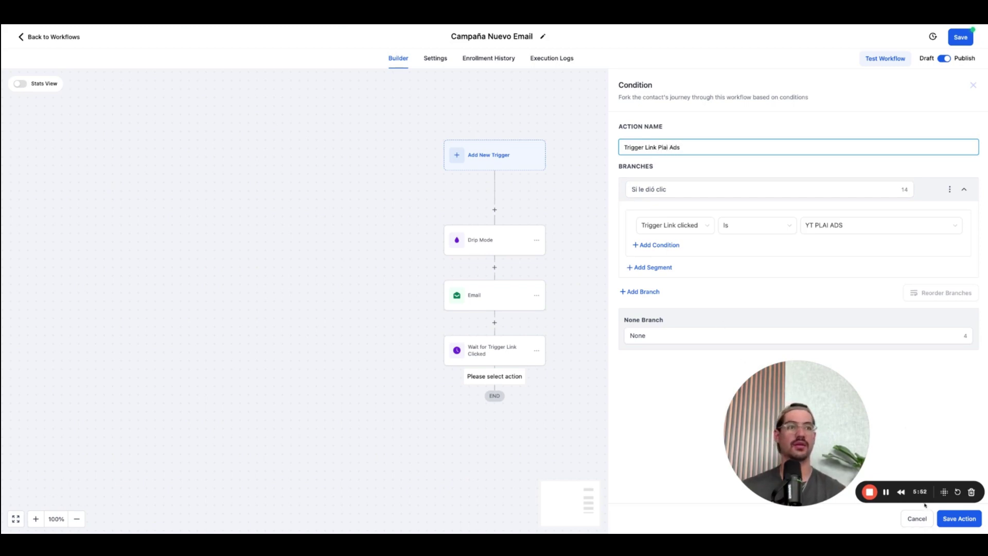
pyautogui.click(960, 519)
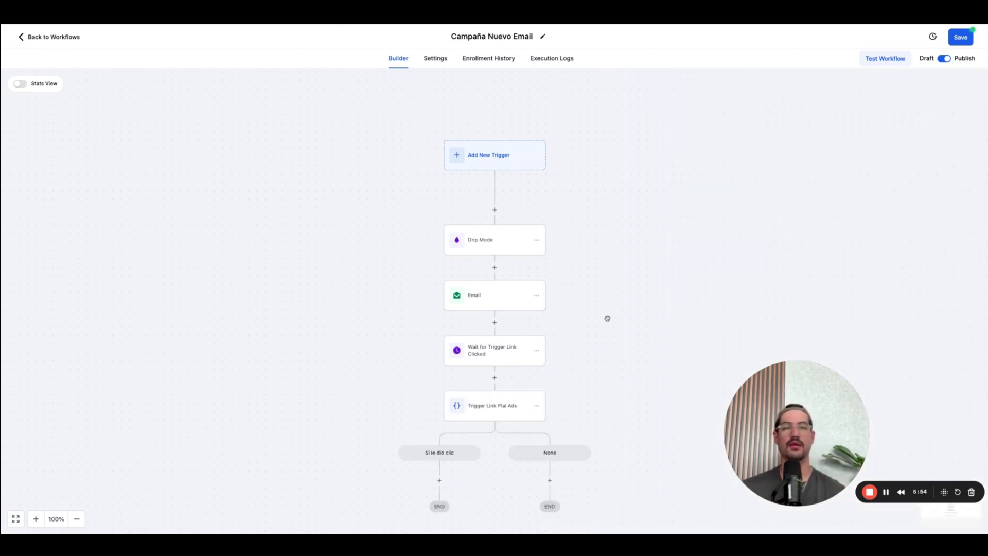
# Add a Send SMS action under the 'Si le dió clic' branch.
pyautogui.scroll(-2, 589, 340)
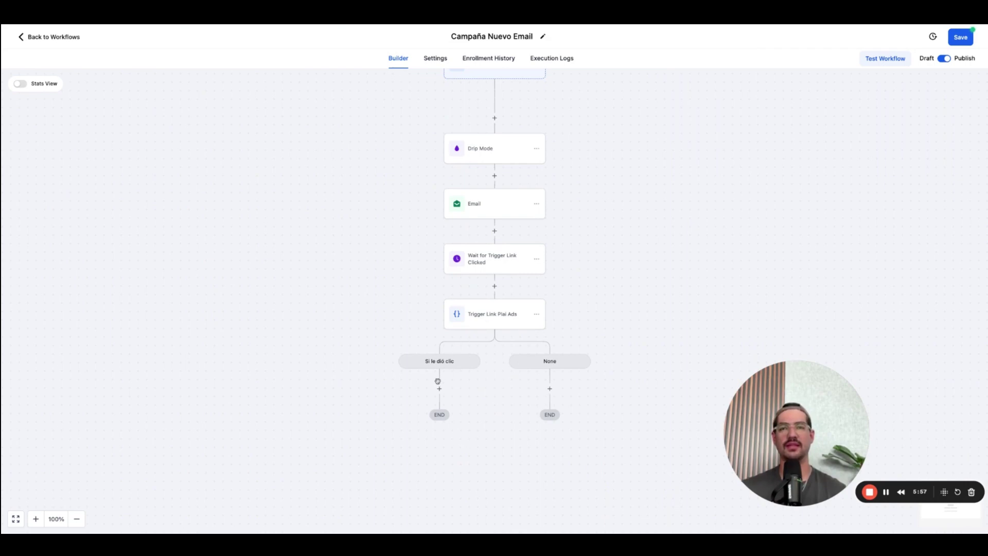
pyautogui.click(440, 389)
pyautogui.scroll(-8, 816, 227)
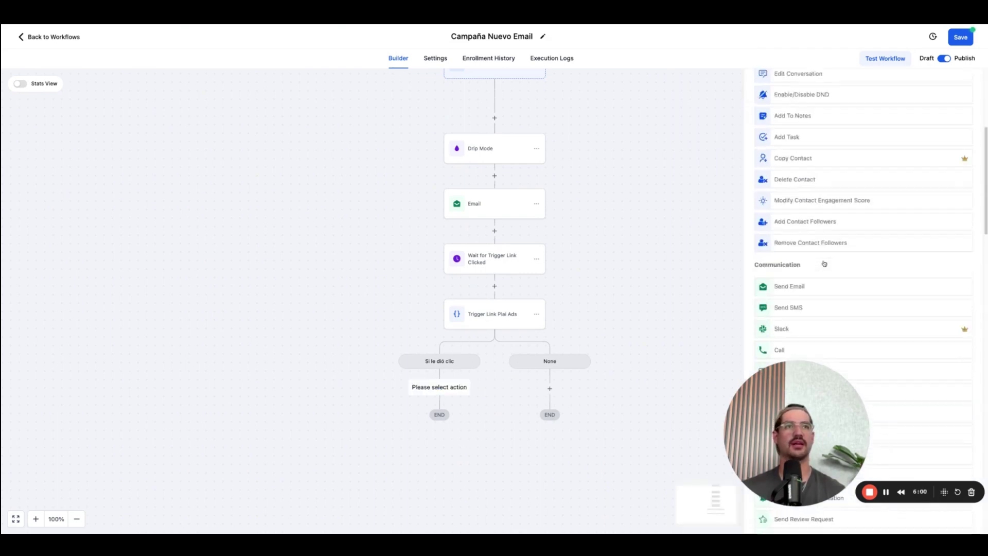
pyautogui.click(807, 143)
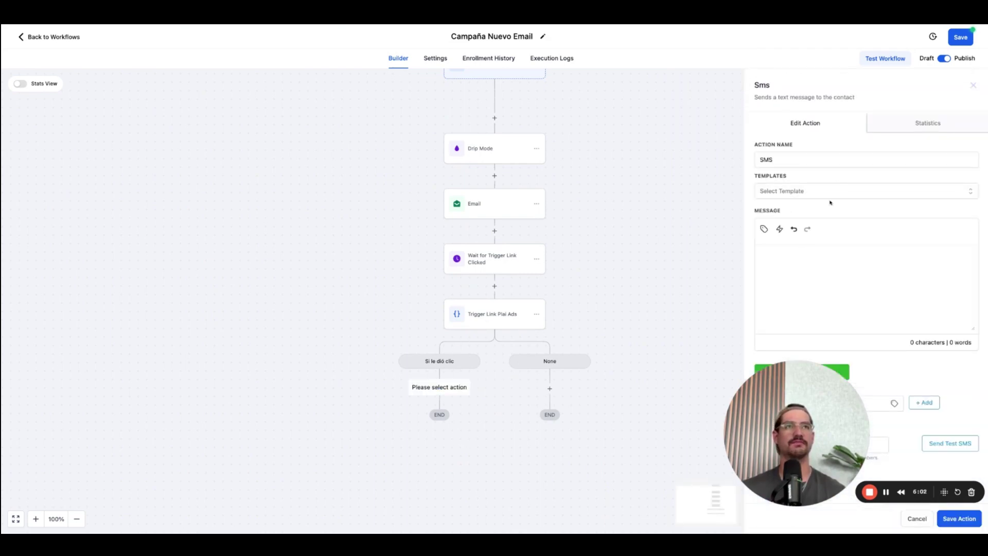
# Start the SMS with 'Hola {{contact.first_name}}!' followed by a new line.
pyautogui.write('Hola')
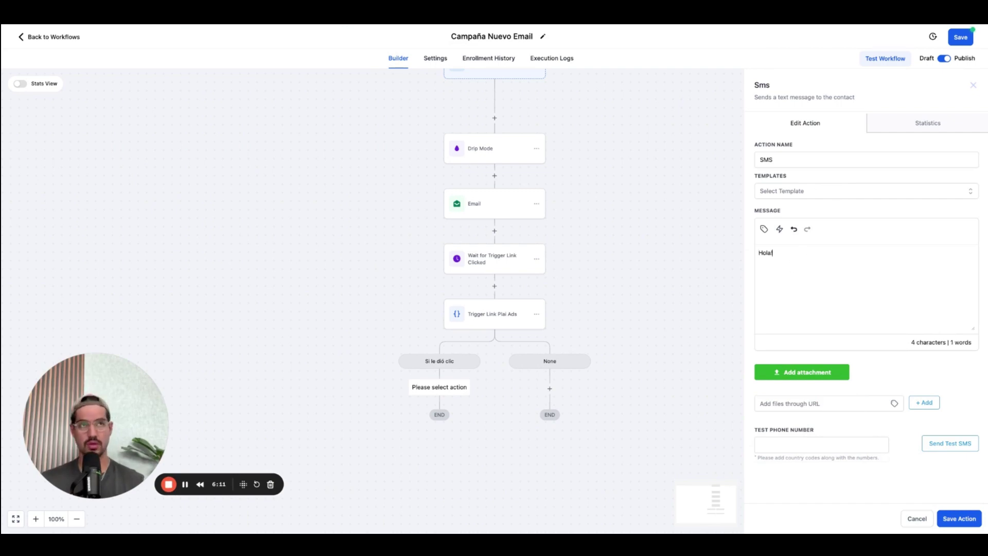
pyautogui.click(764, 228)
pyautogui.click(761, 86)
pyautogui.click(767, 98)
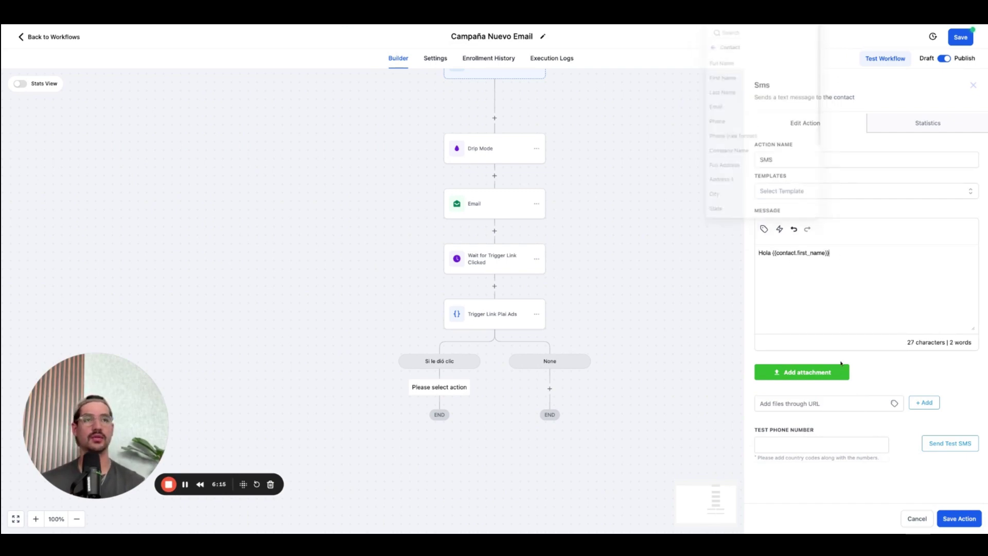
pyautogui.write('!')
pyautogui.press('Return')
pyautogui.press('Return')
pyautogui.write('Veo que si ')
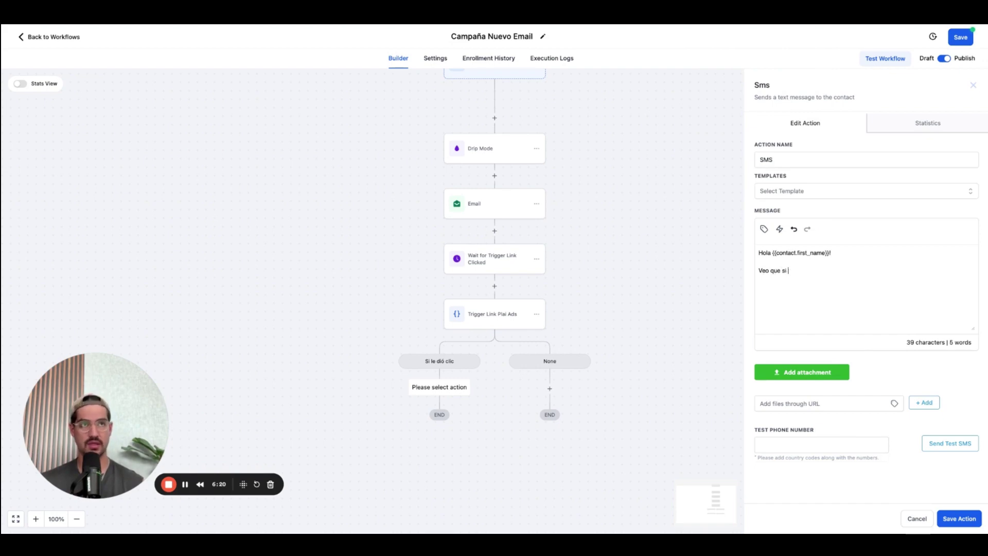
pyautogui.write('te interesó el')
pyautogui.press('BackSpace')
pyautogui.write('la herramienta de PLAI')
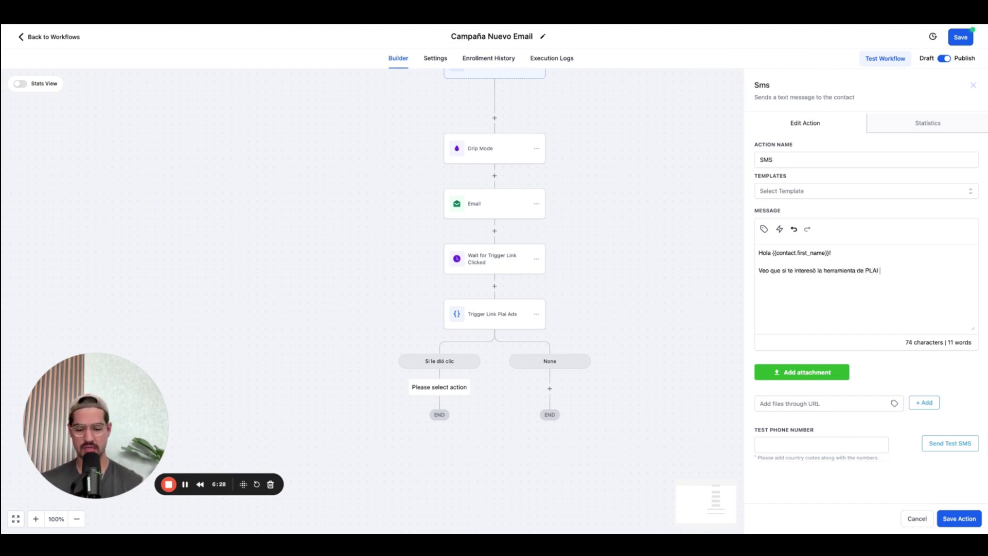
pyautogui.press('BackSpace')
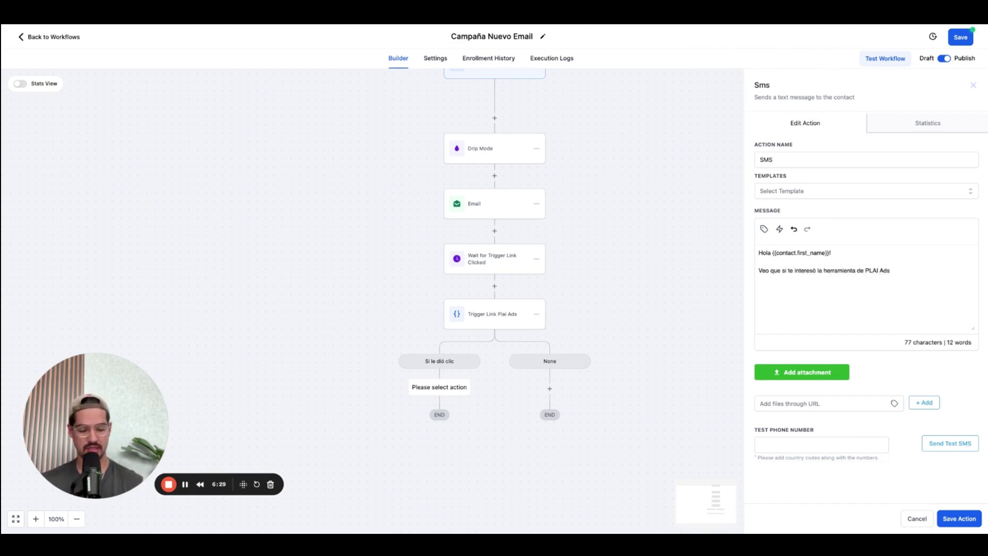
pyautogui.write(', te pasó mi ')
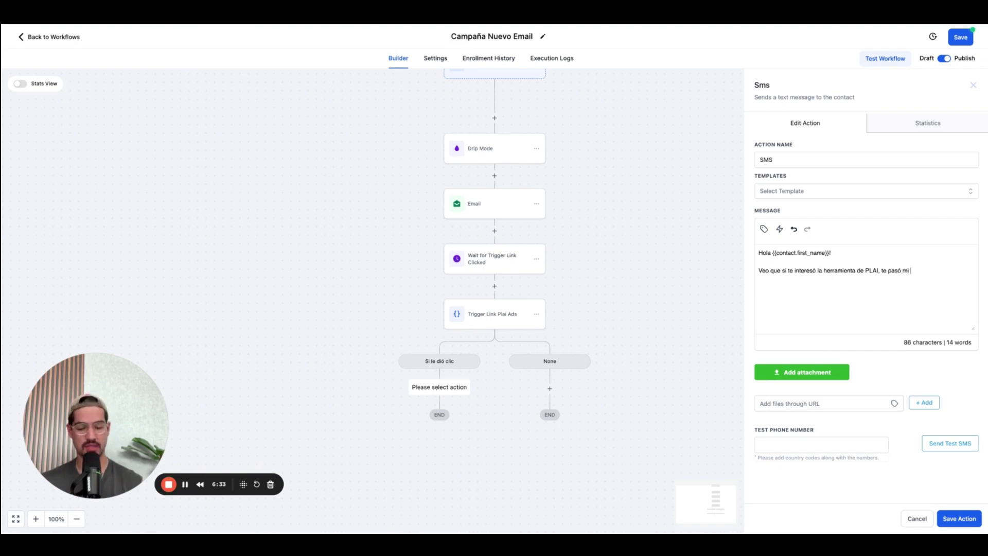
pyautogui.write('link para que puedas acceder a ')
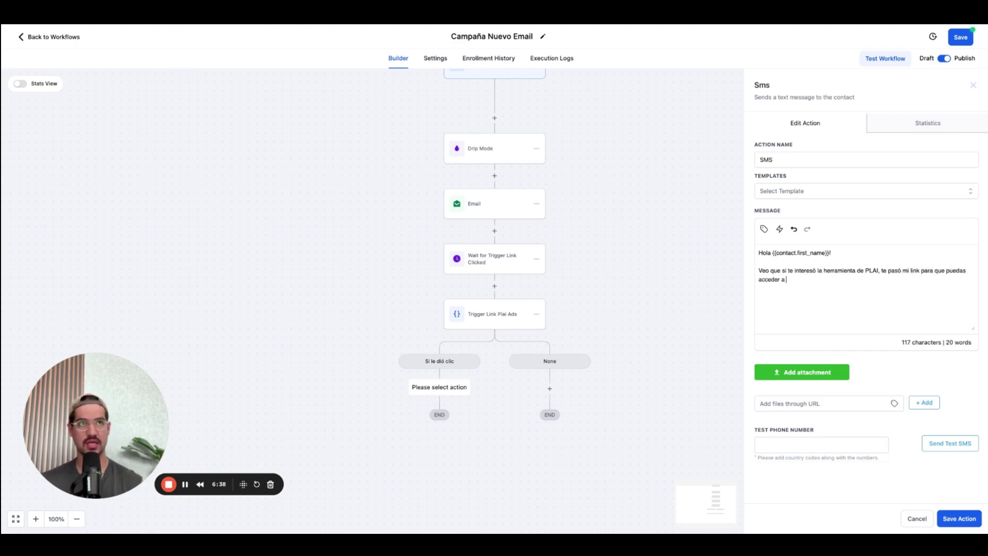
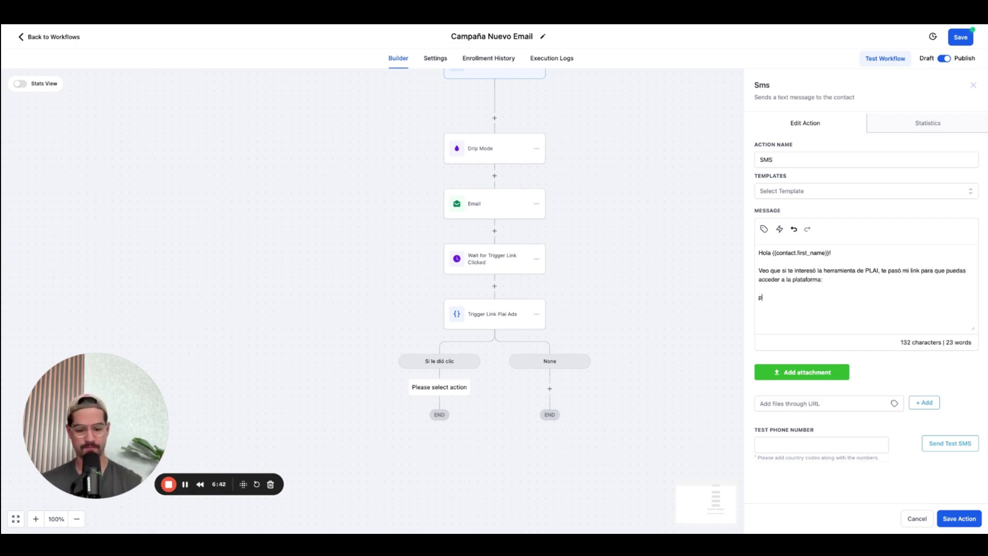
pyautogui.write('A')
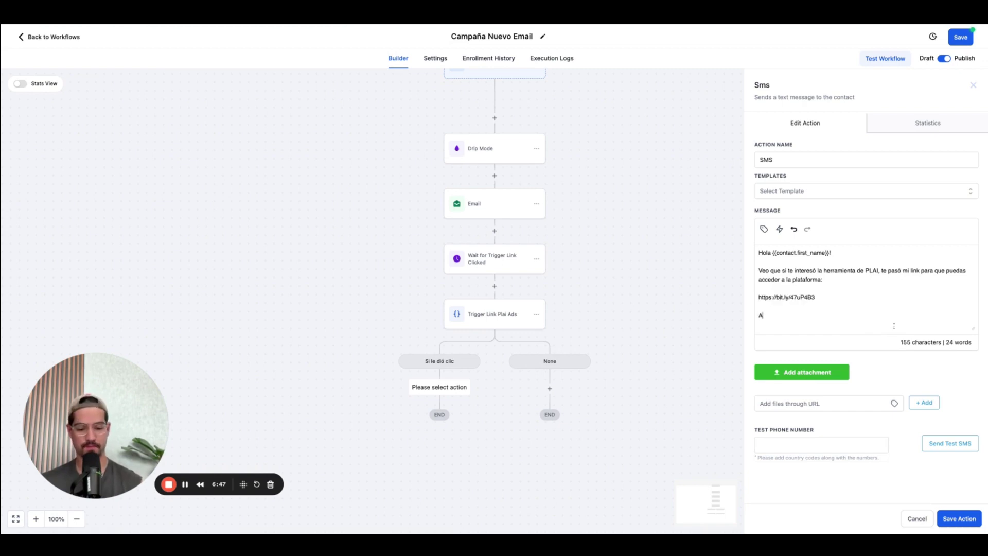
pyautogui.write('l usar este link me estás ayu')
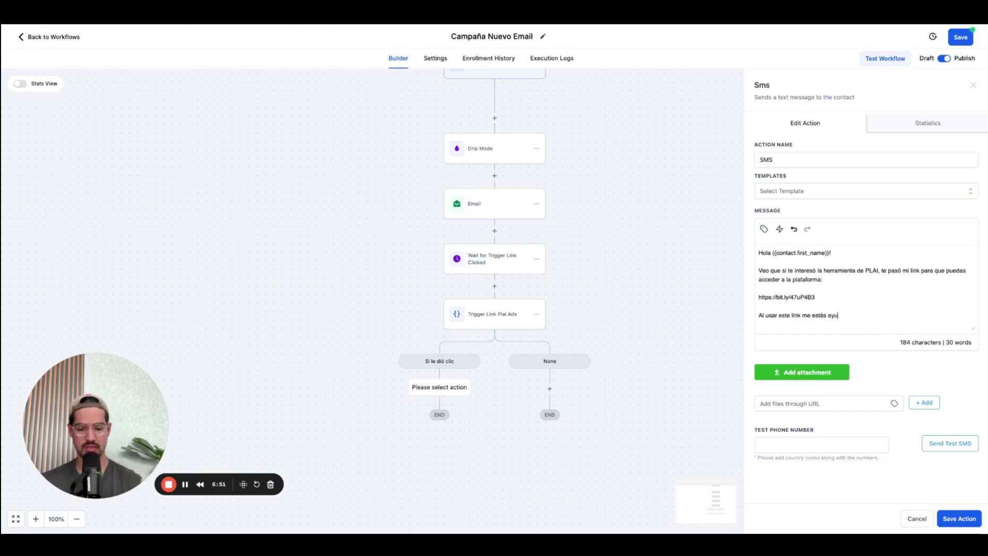
pyautogui.write('dando a recibir una comisión')
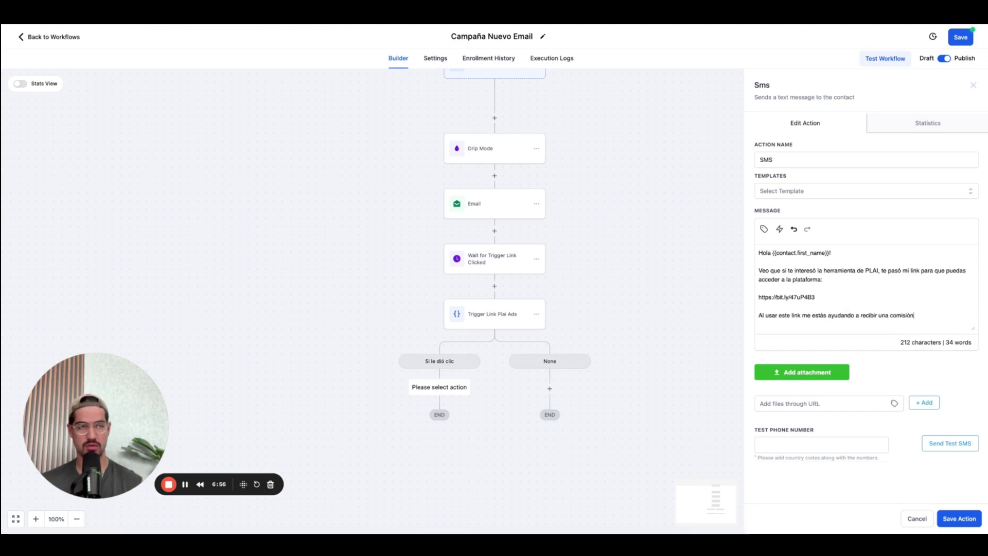
pyautogui.write(' por referirte, te')
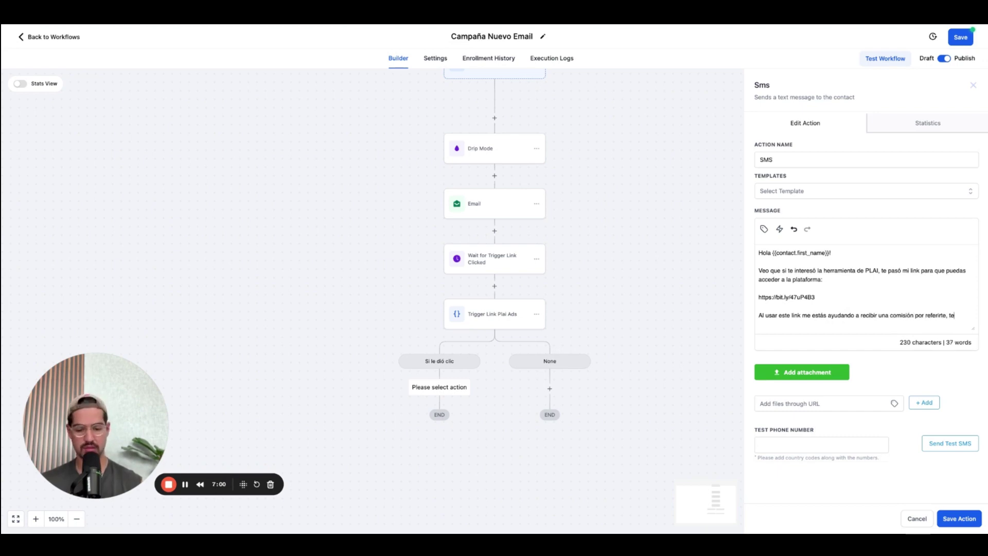
pyautogui.write(' lo agradecerpía enormente, ')
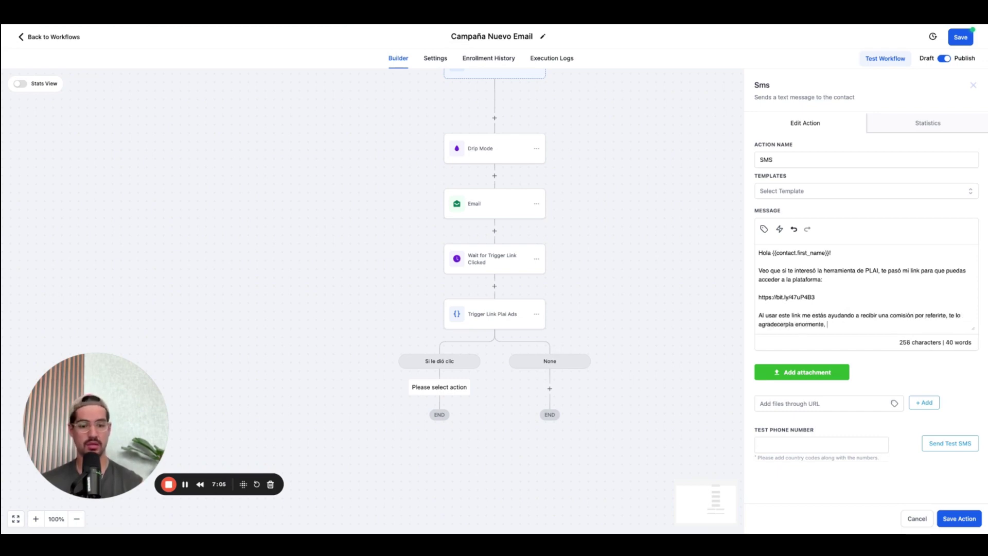
pyautogui.write('me ayua a seguir haciendo est')
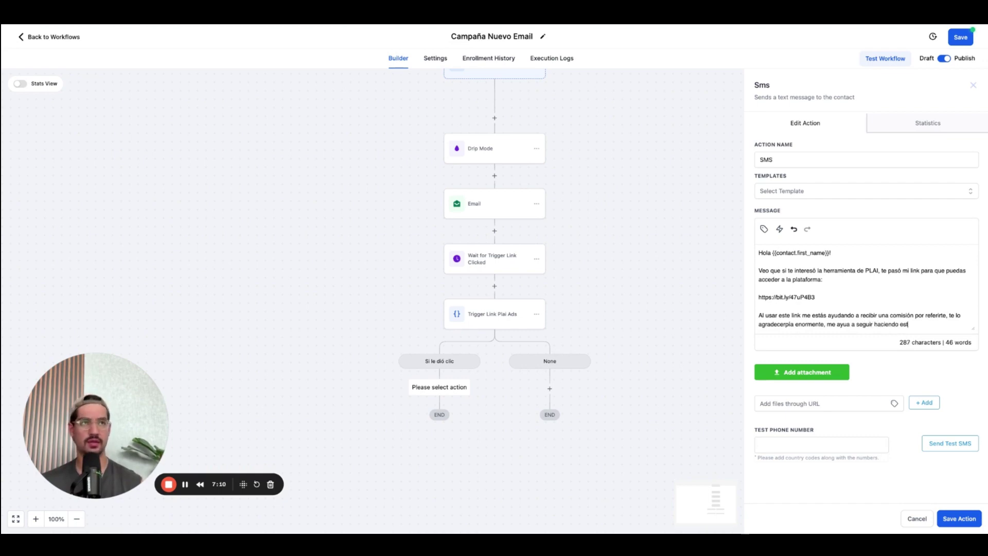
pyautogui.write('e tipo')
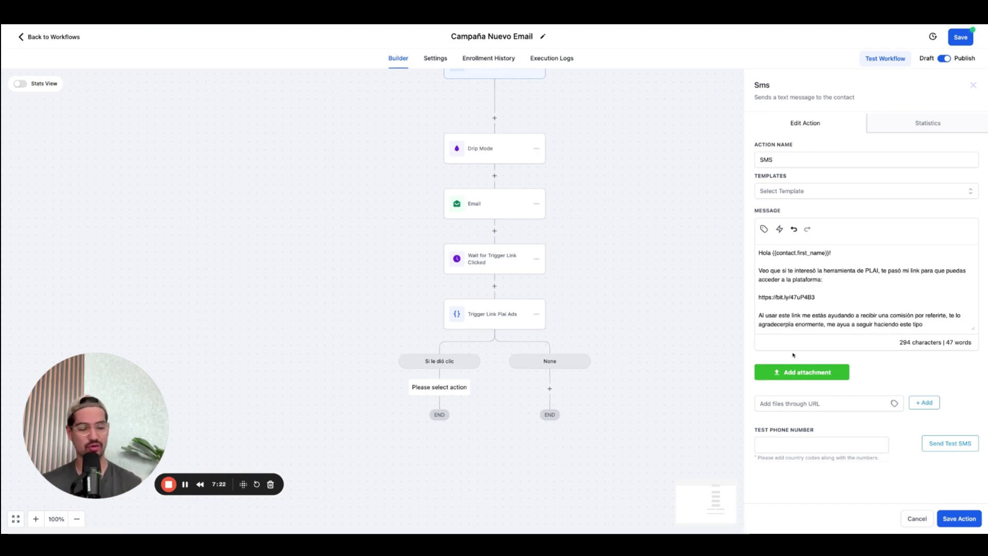
pyautogui.press('BackSpace')
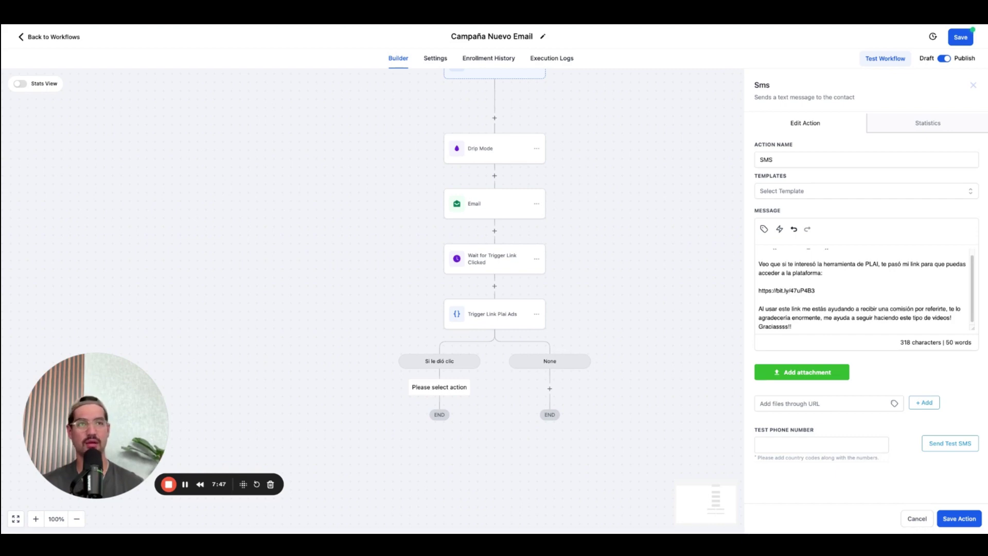
pyautogui.write('❤')
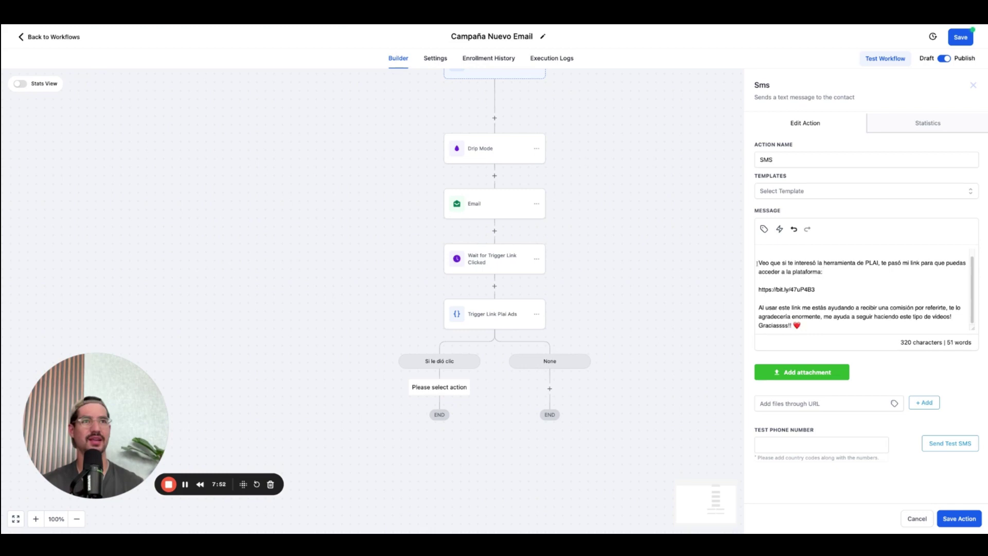
# Save the SMS action and then save the whole workflow.
pyautogui.scroll(1, 840, 316)
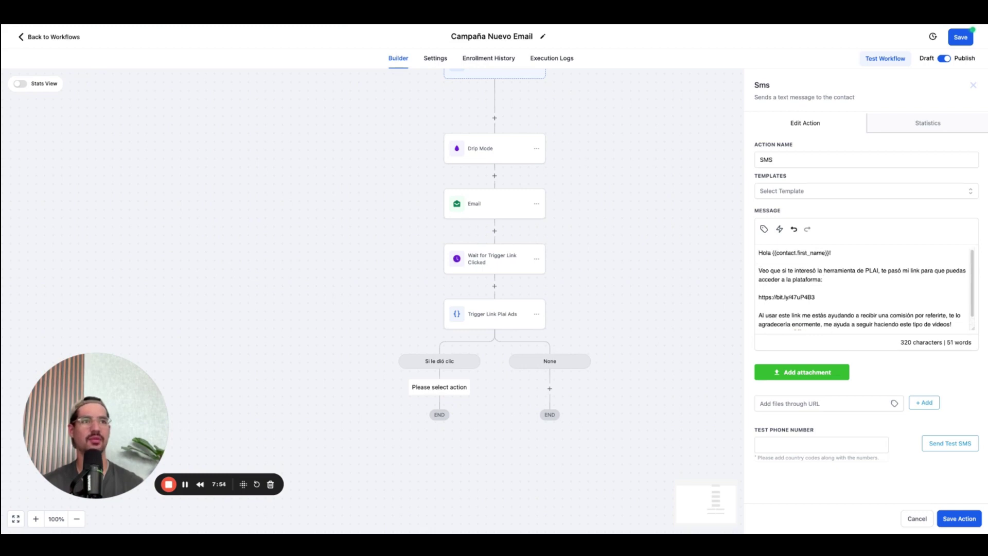
pyautogui.click(974, 523)
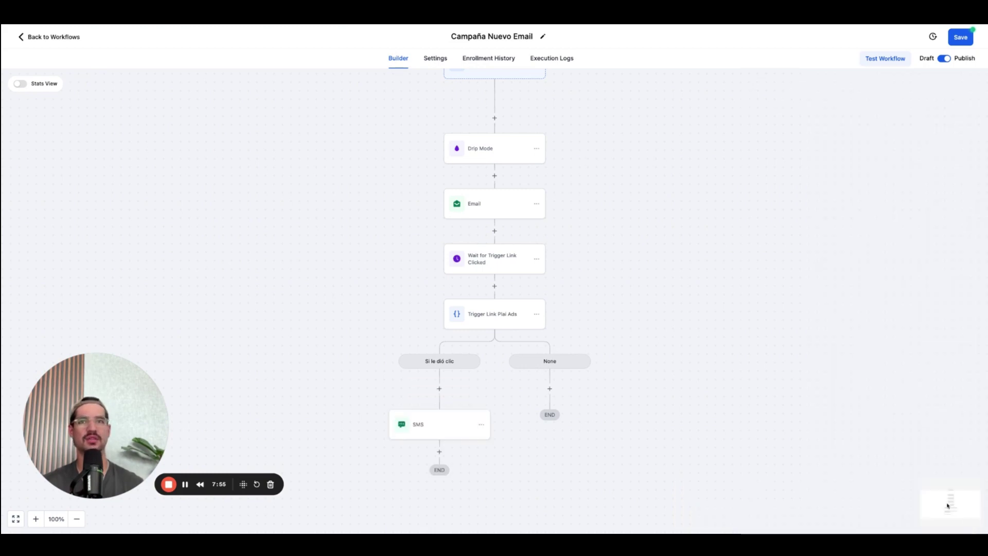
pyautogui.click(963, 39)
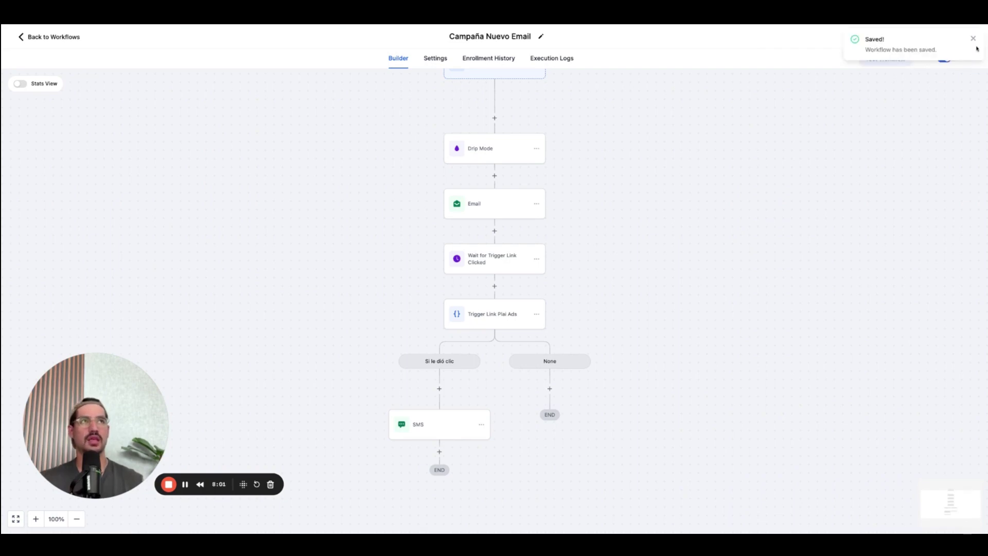